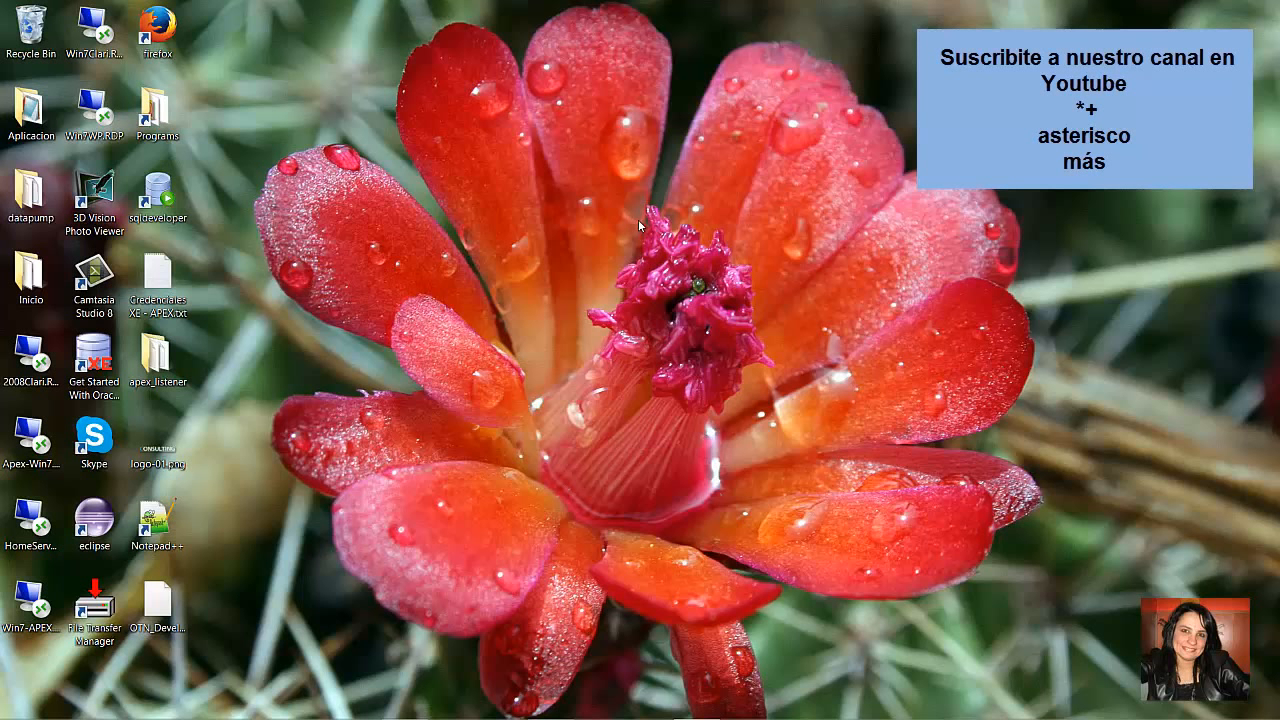
- From Hyper-V Manager, connect to the running Win7Clari virtual machine and log on to its desktop
left_click(153, 186)
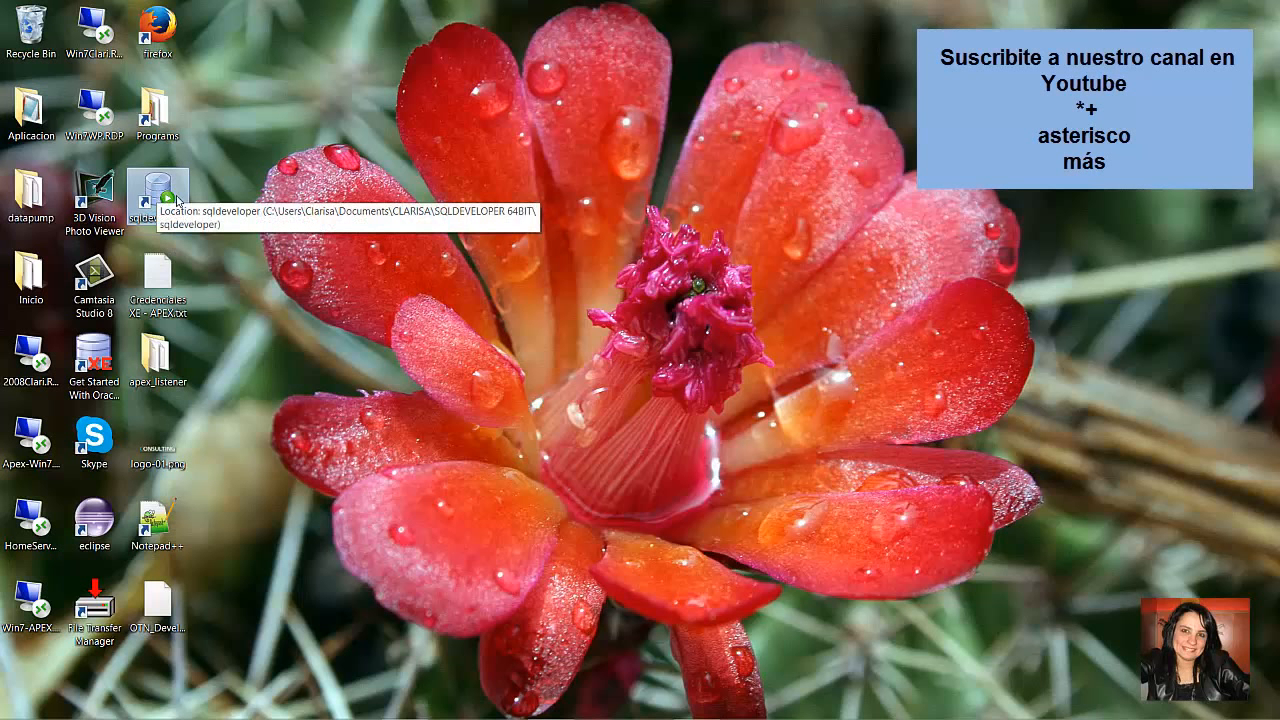
mouse_move(273, 698)
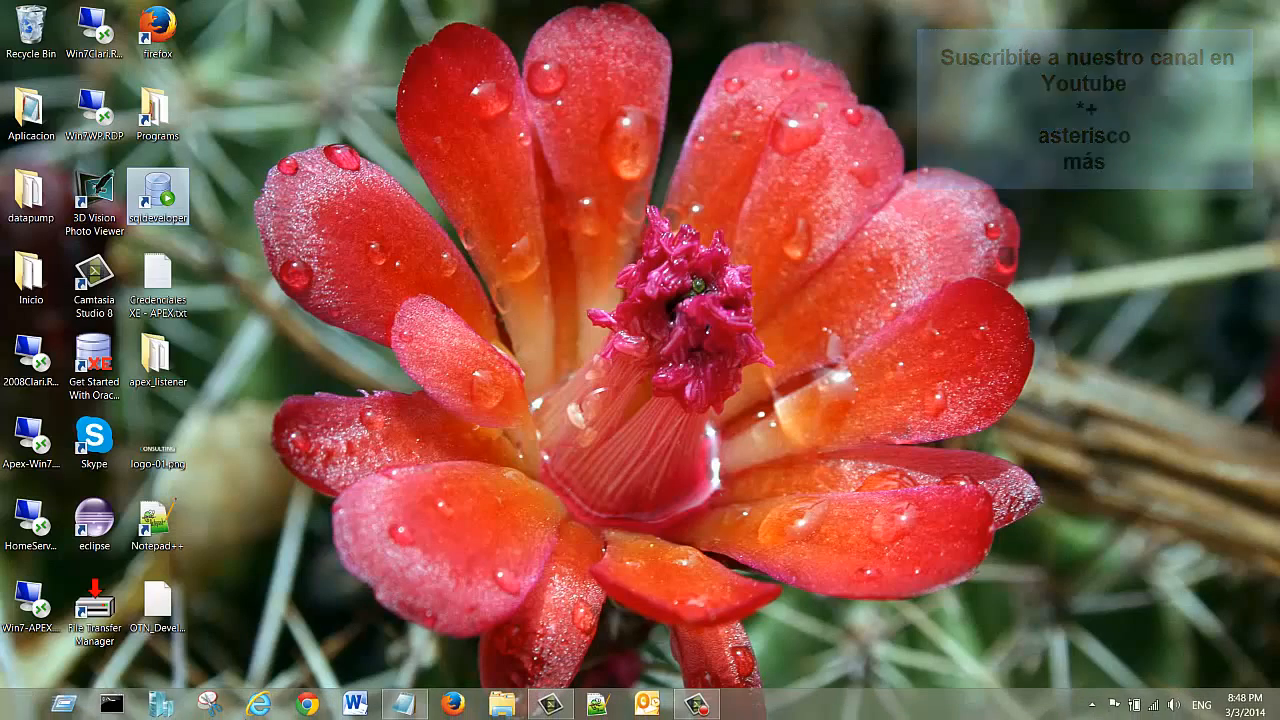
left_click(159, 707)
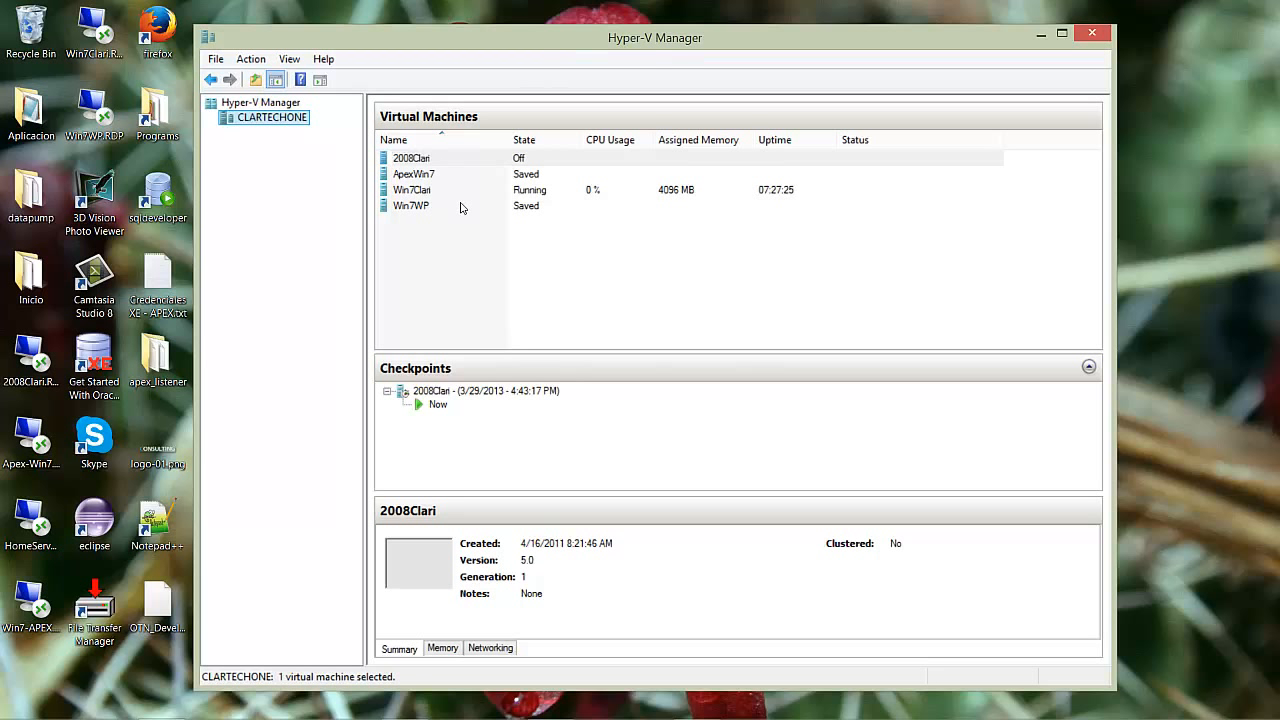
left_click(438, 191)
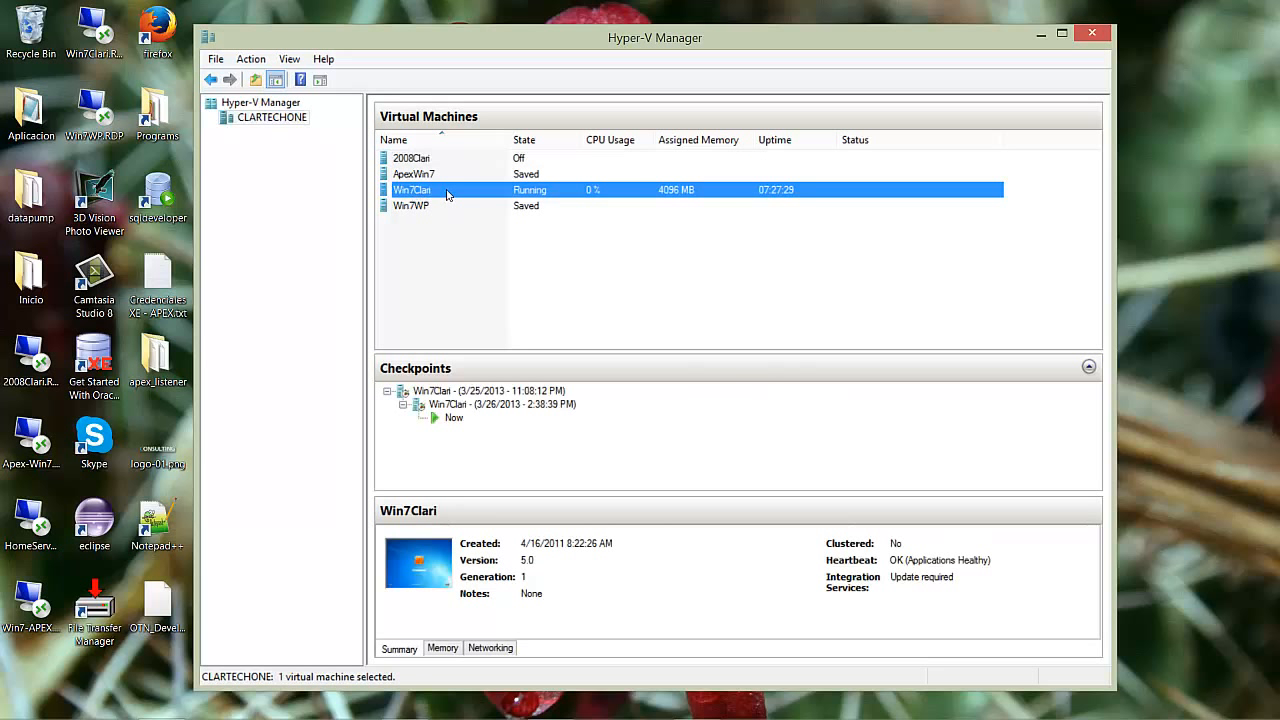
double_click(462, 191)
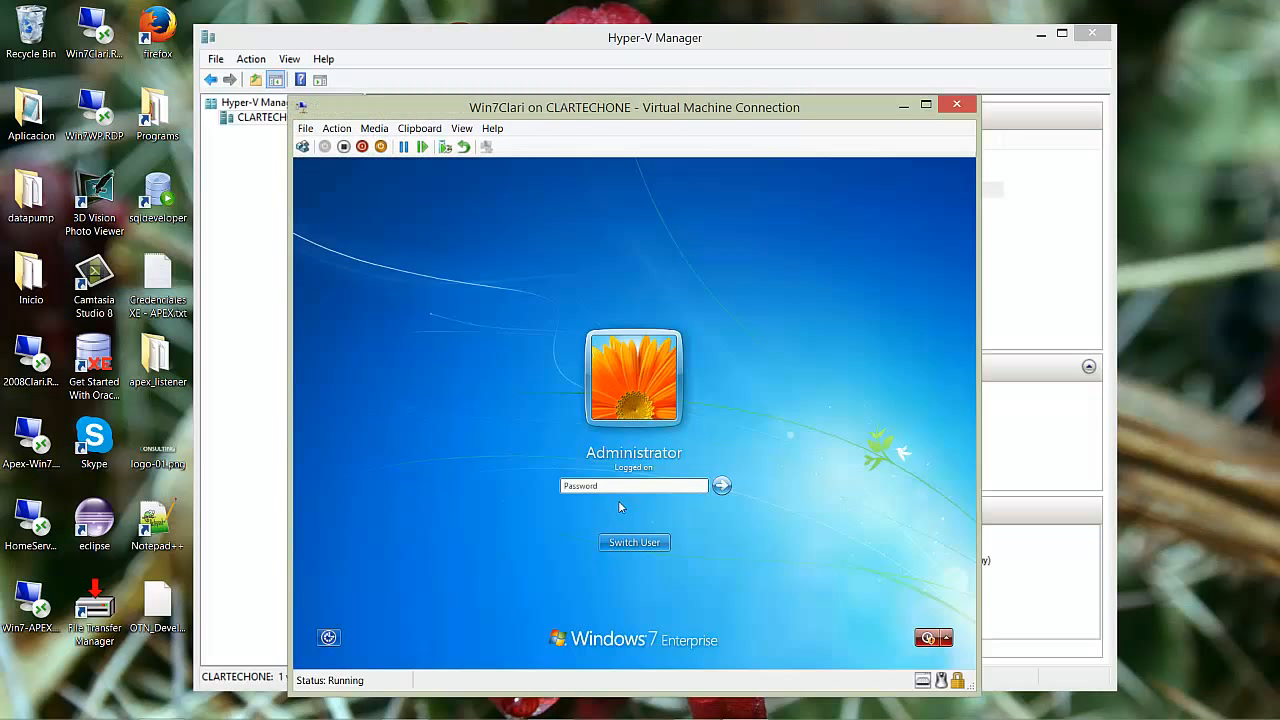
left_click(620, 488)
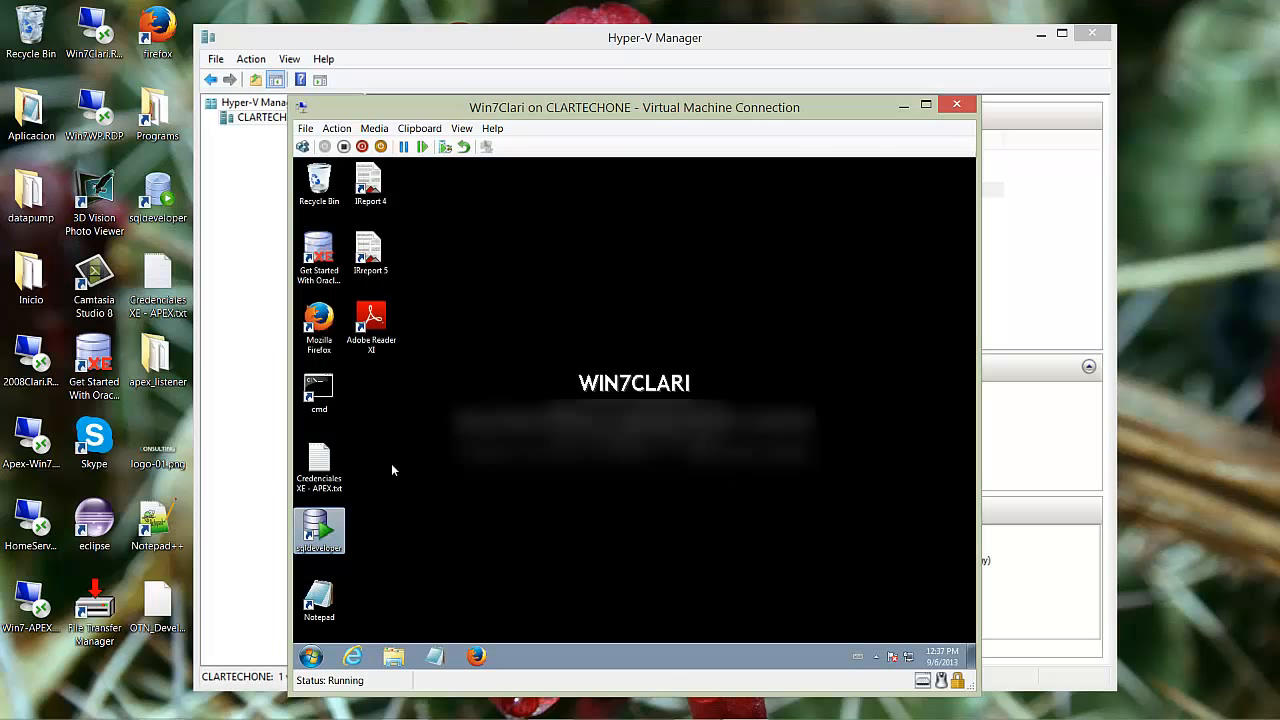
left_click(330, 262)
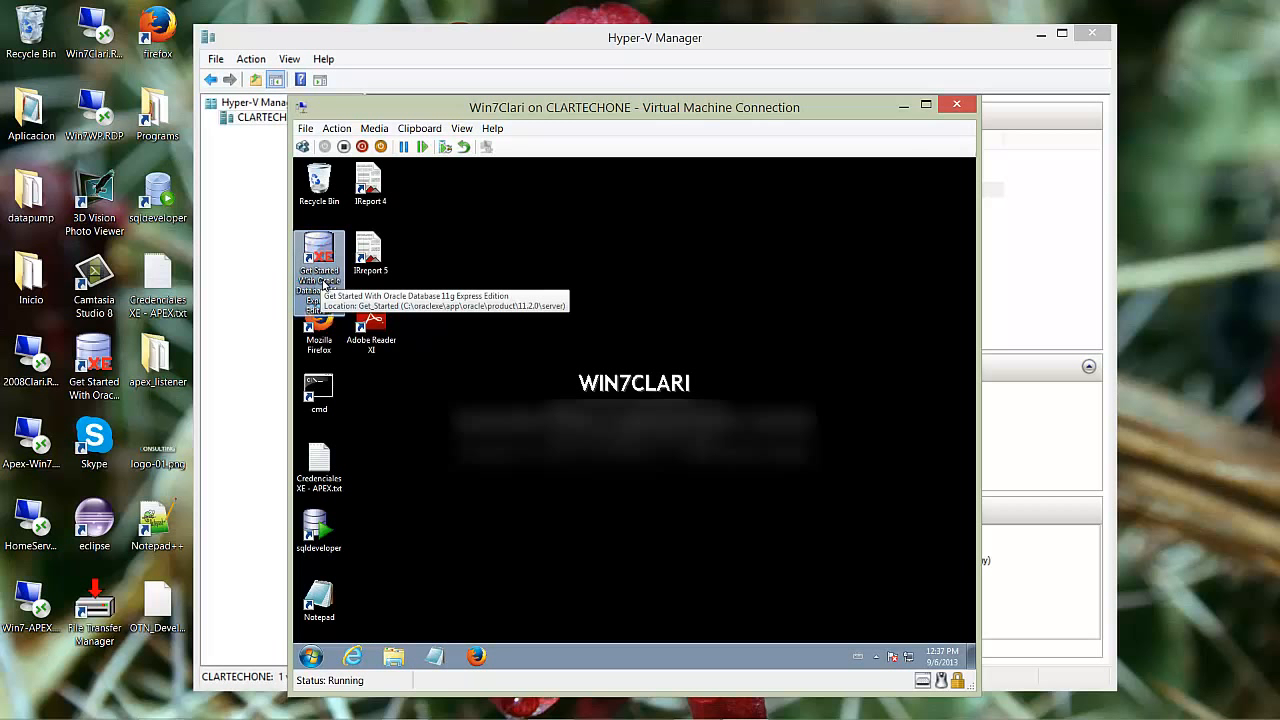
- Close the Win7Clari VM window, minimize Hyper-V Manager and launch SQL Developer from the desktop
left_click(957, 105)
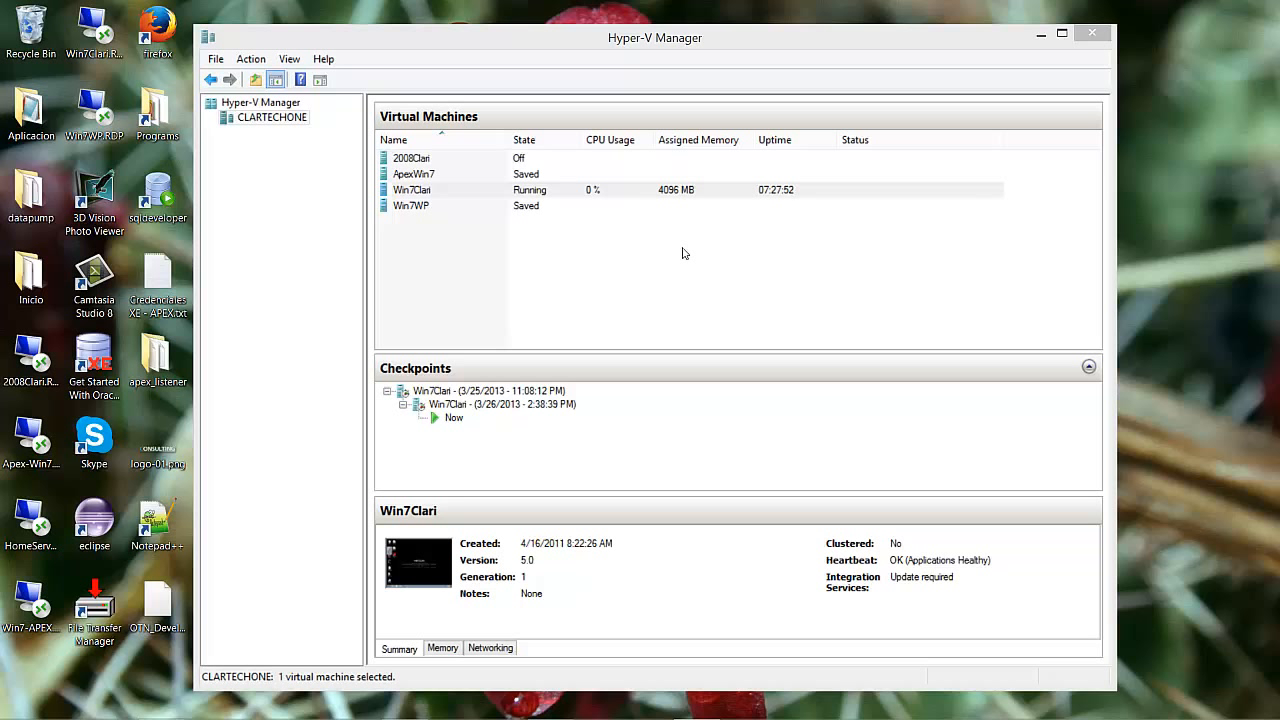
left_click(1043, 38)
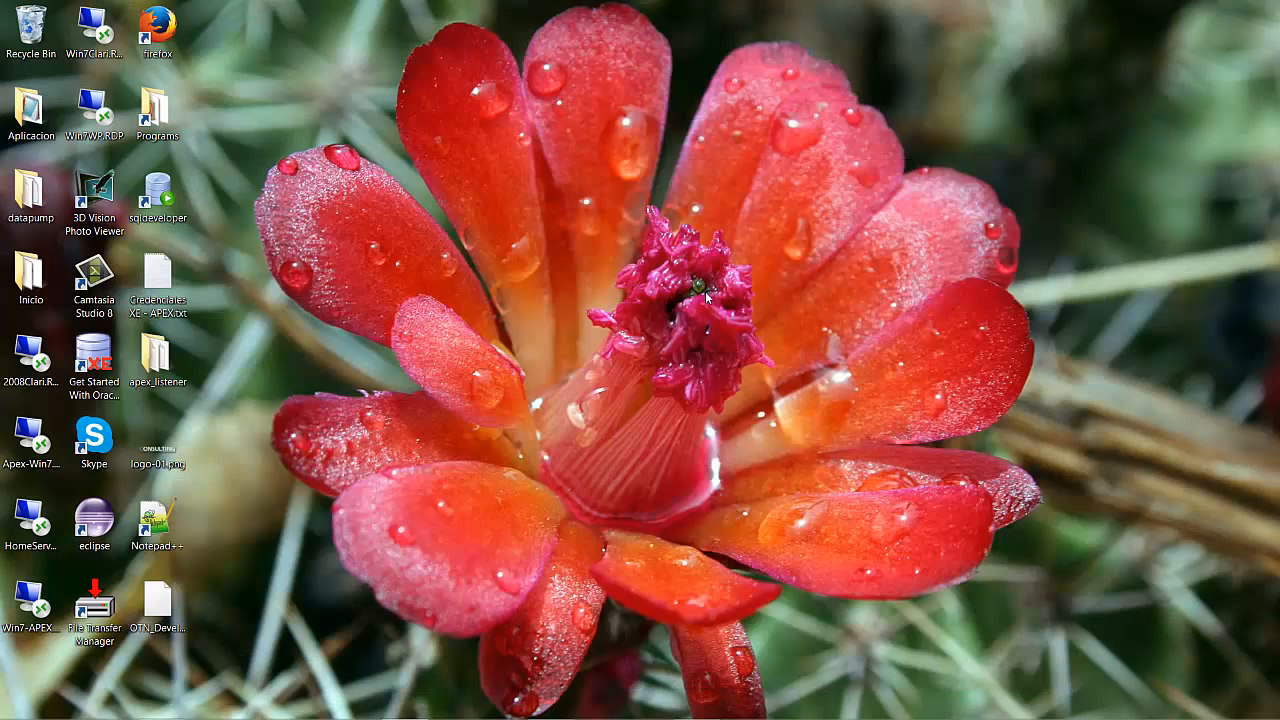
double_click(164, 198)
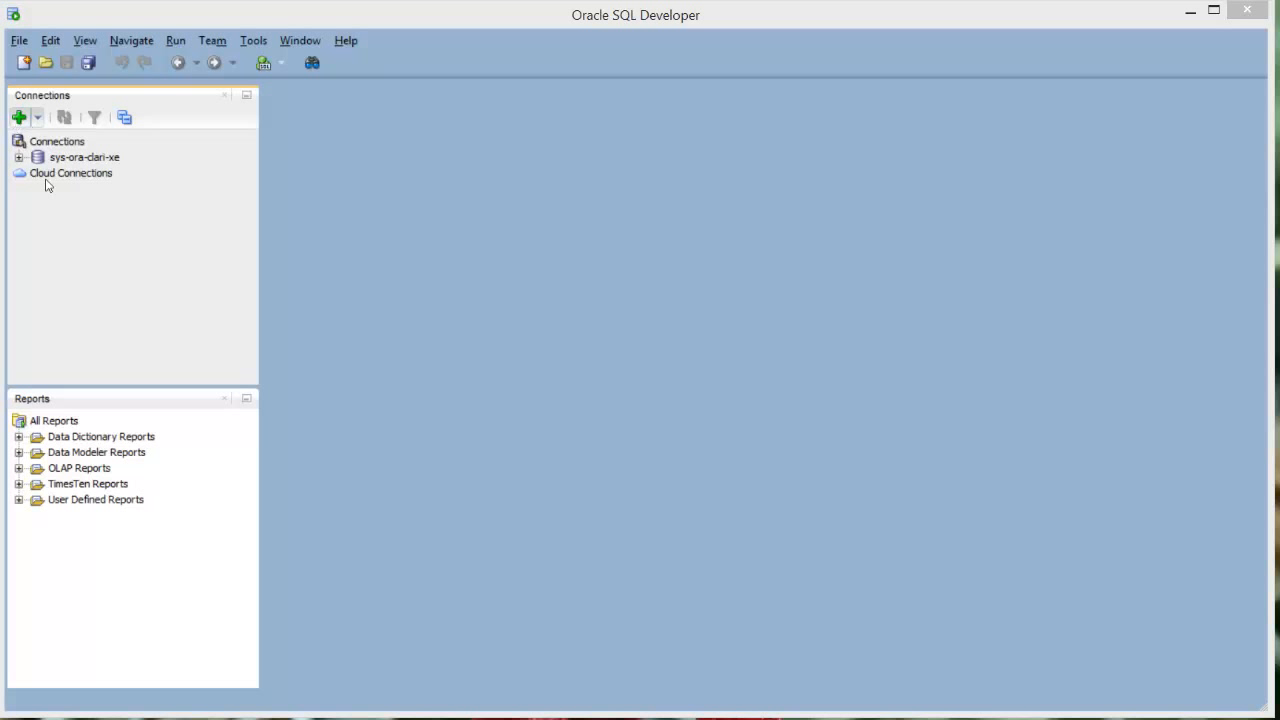
- Create connection demo-demo@xe with username demo, enter its password, and tick Save Password
left_click(18, 118)
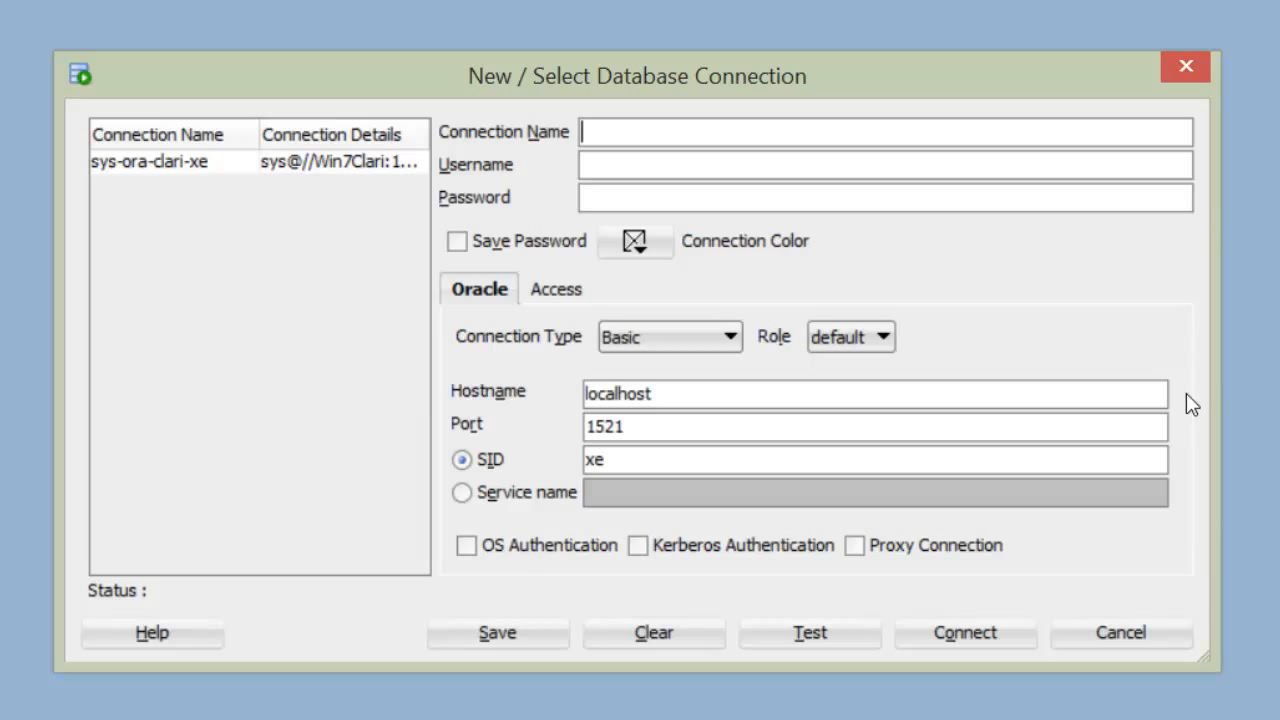
type("demo-demo@xe")
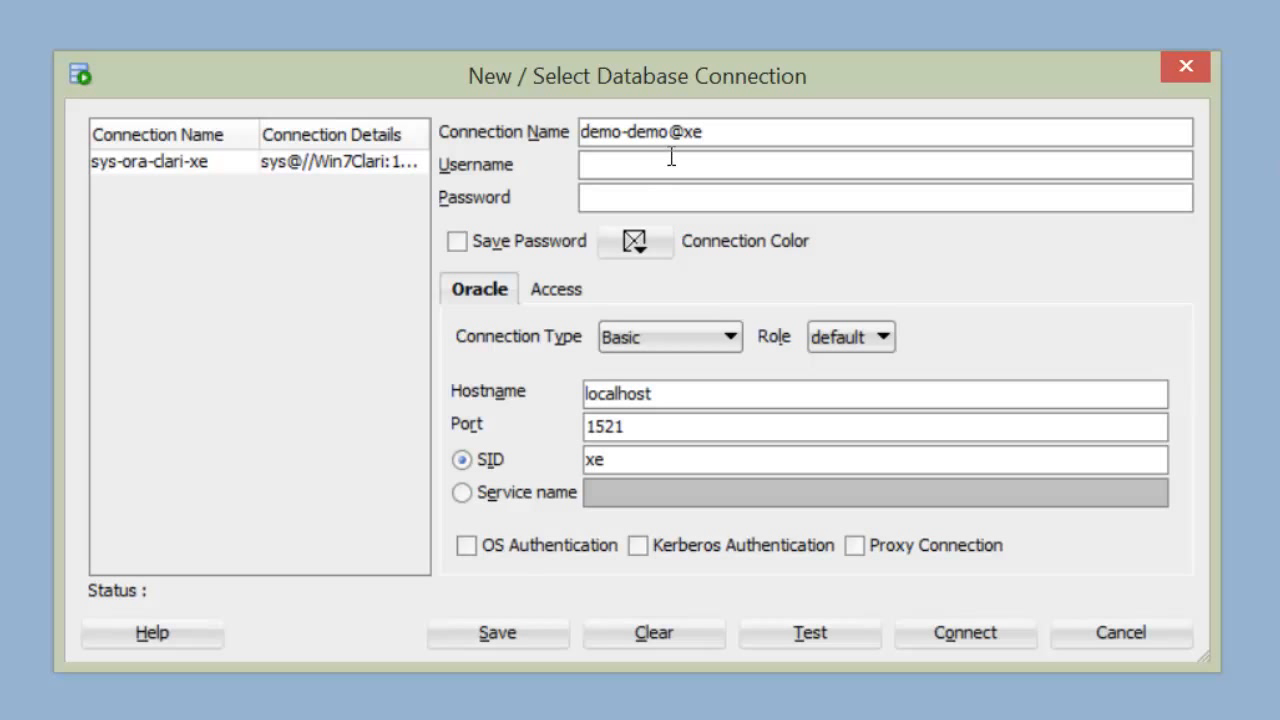
left_click(619, 177)
type("demo")
left_click(687, 214)
type("demo")
left_click(458, 242)
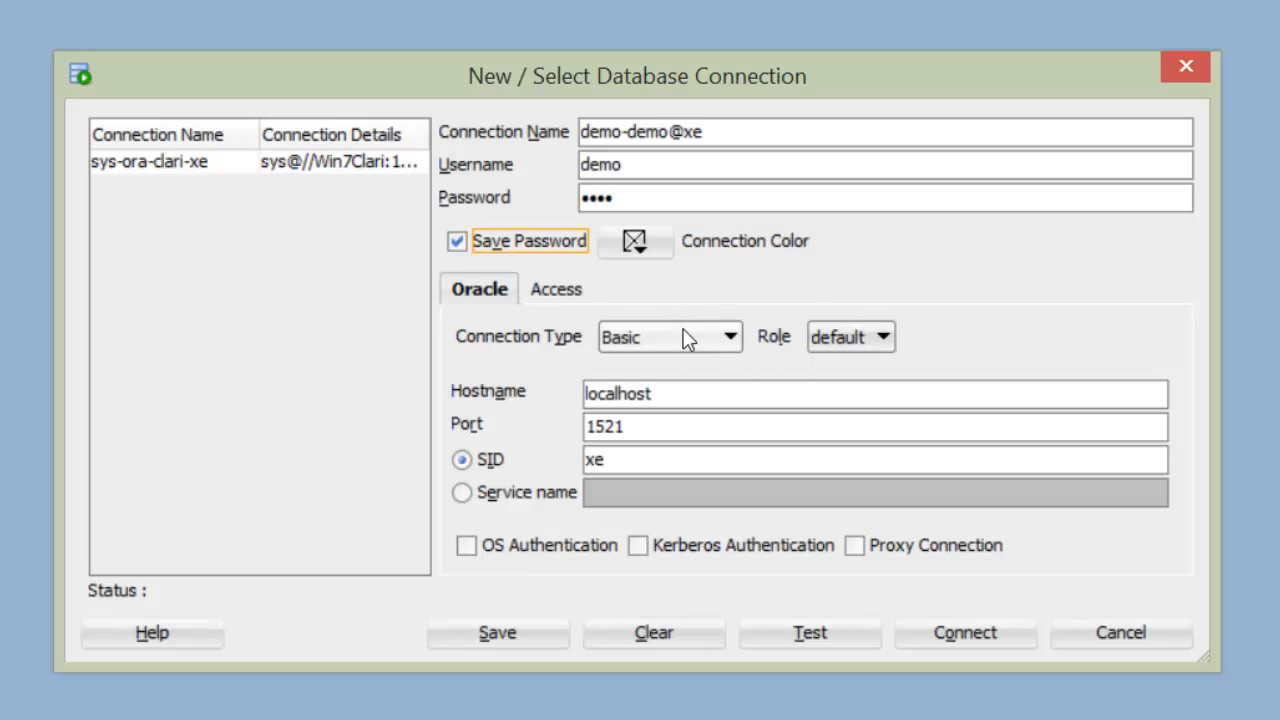
- Change the hostname from localhost to Win7Clari, test, save and connect demo-demo@xe
left_click_drag(686, 397, 527, 398)
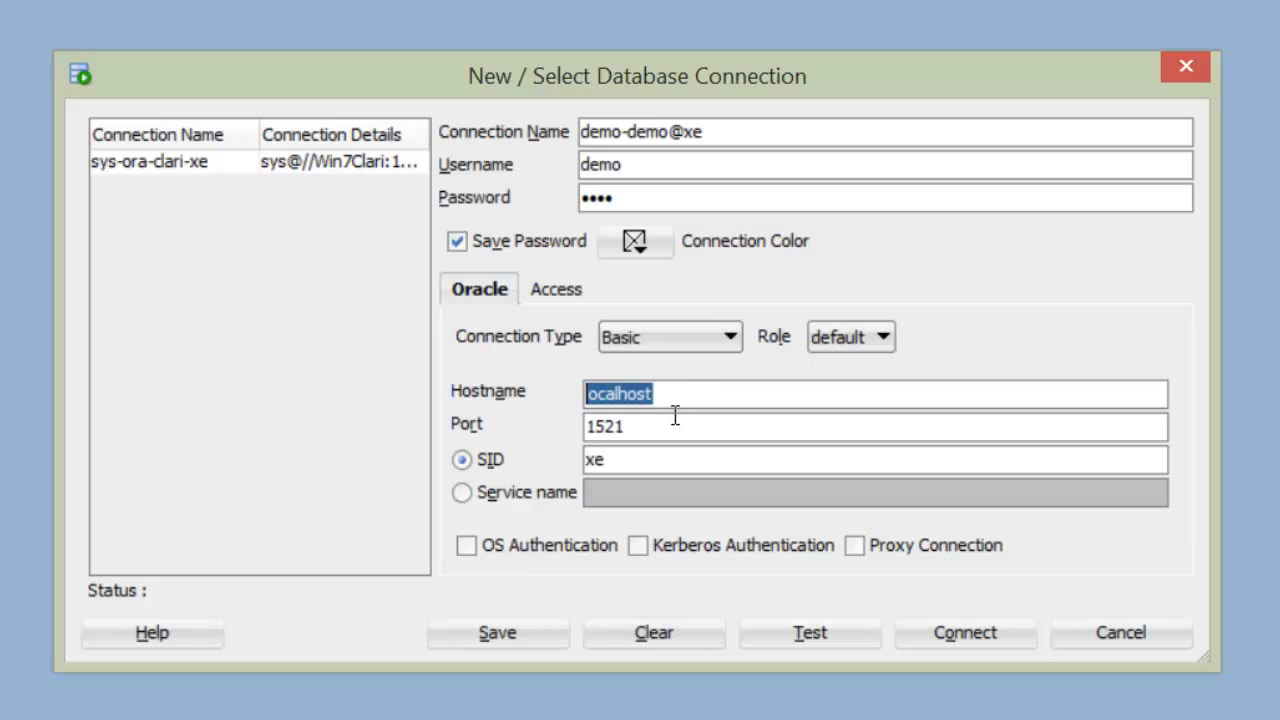
type("W")
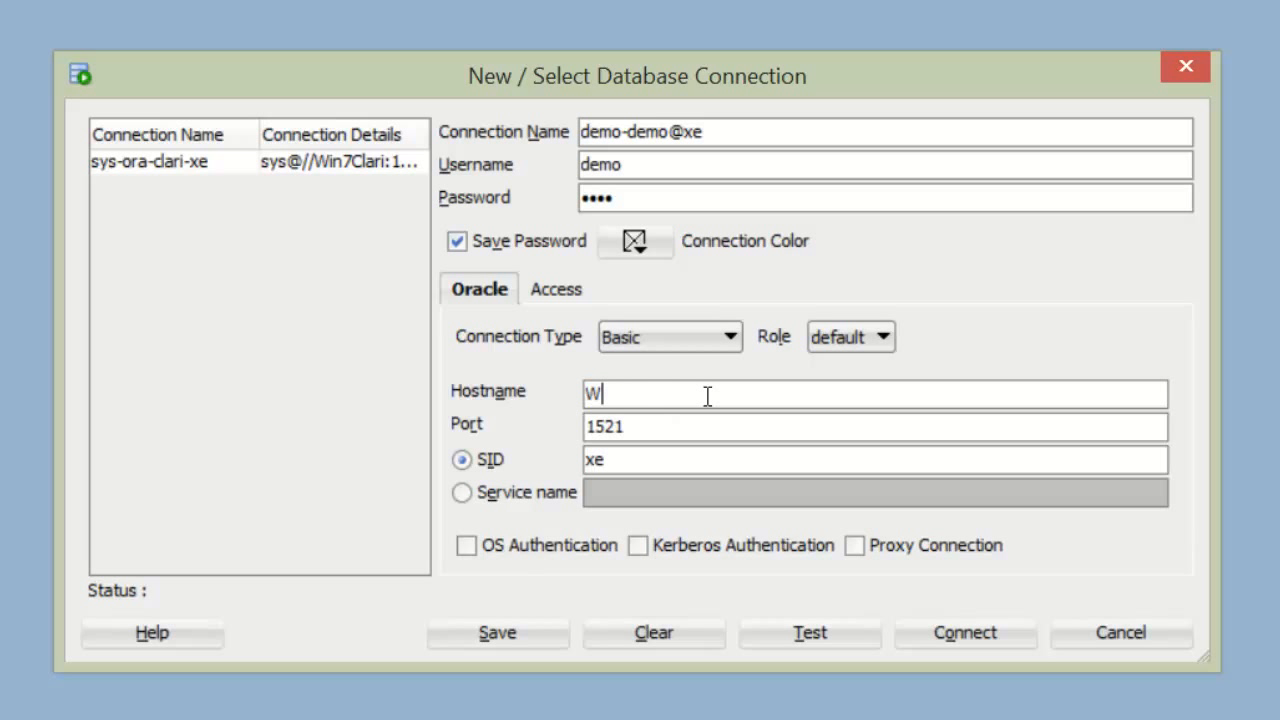
type("in7Clari")
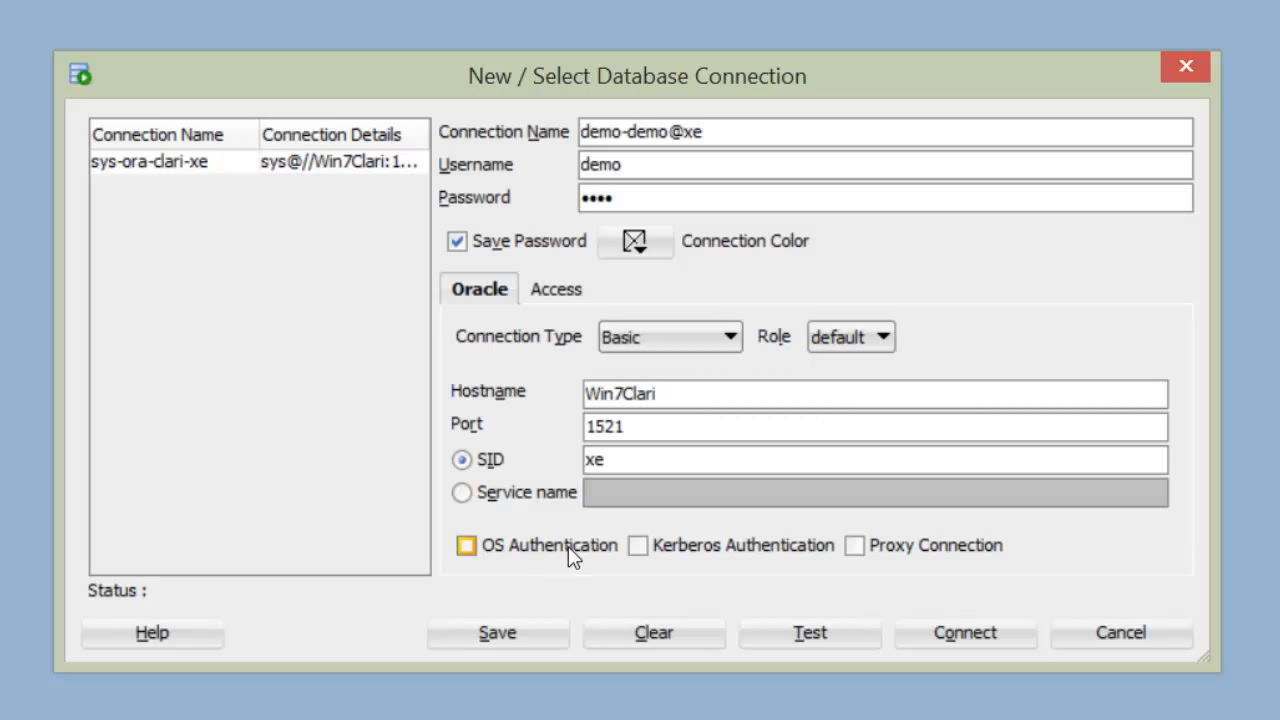
left_click(831, 638)
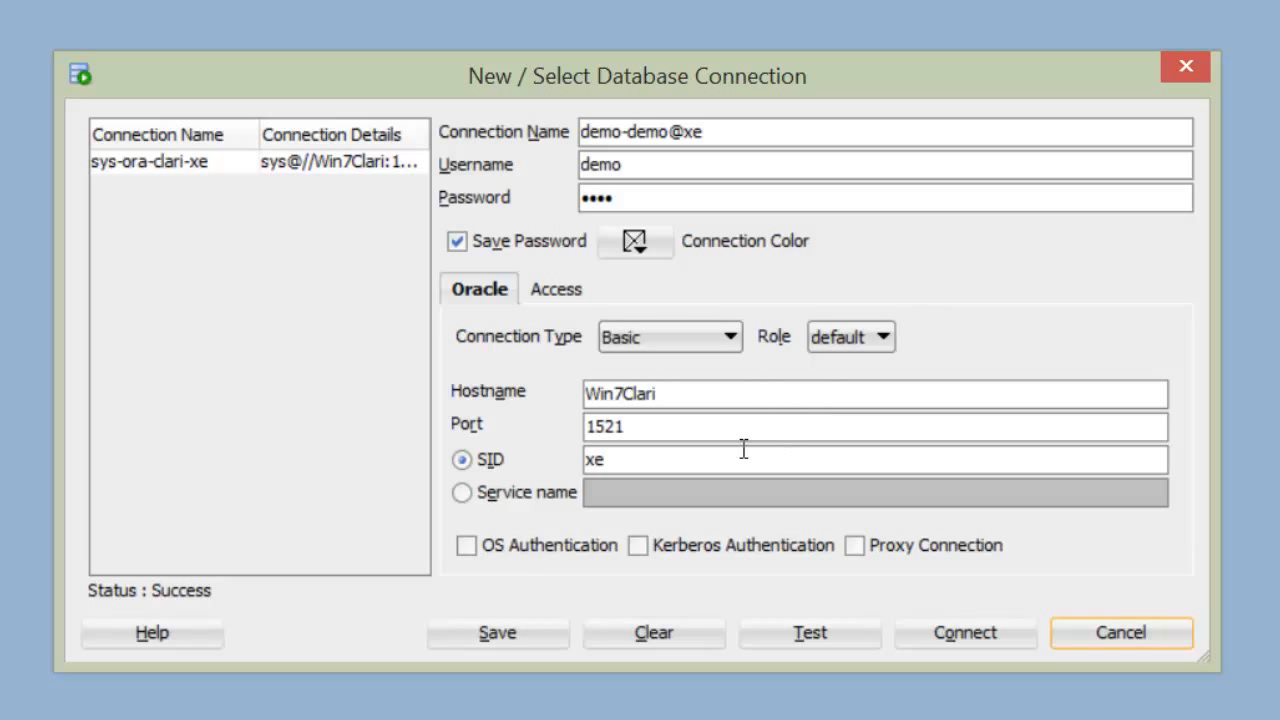
left_click(524, 637)
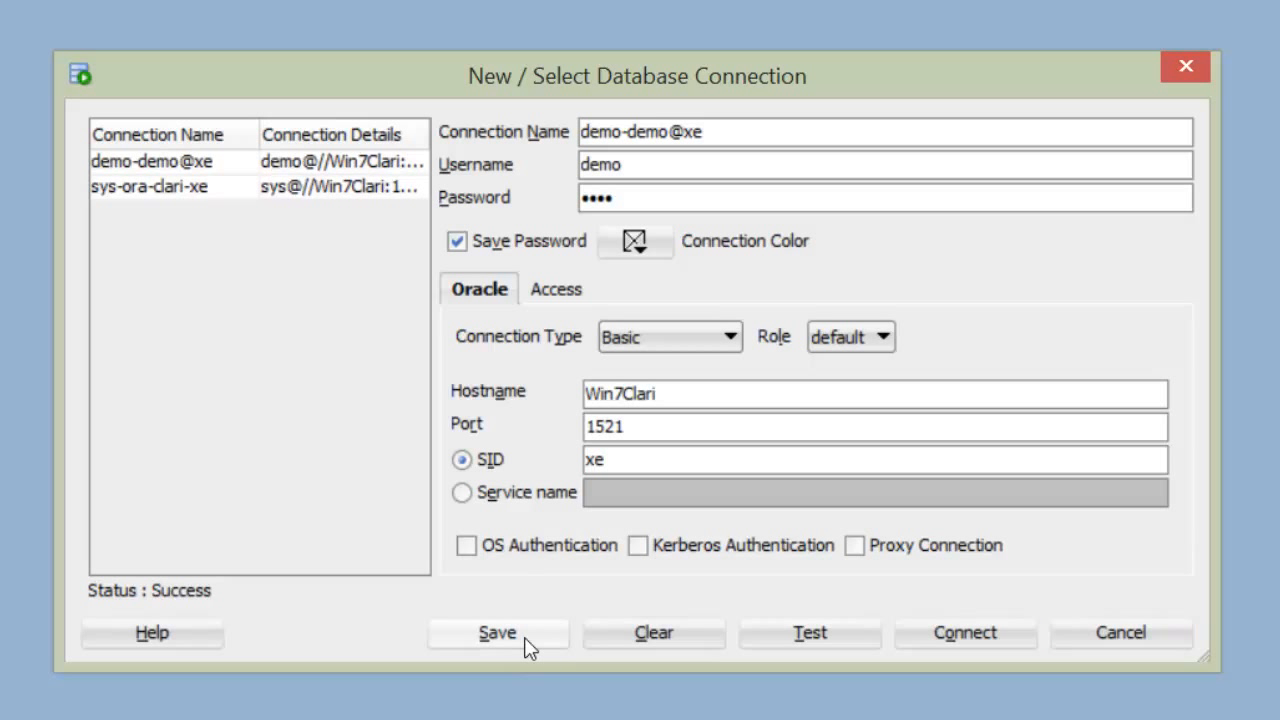
left_click(1000, 632)
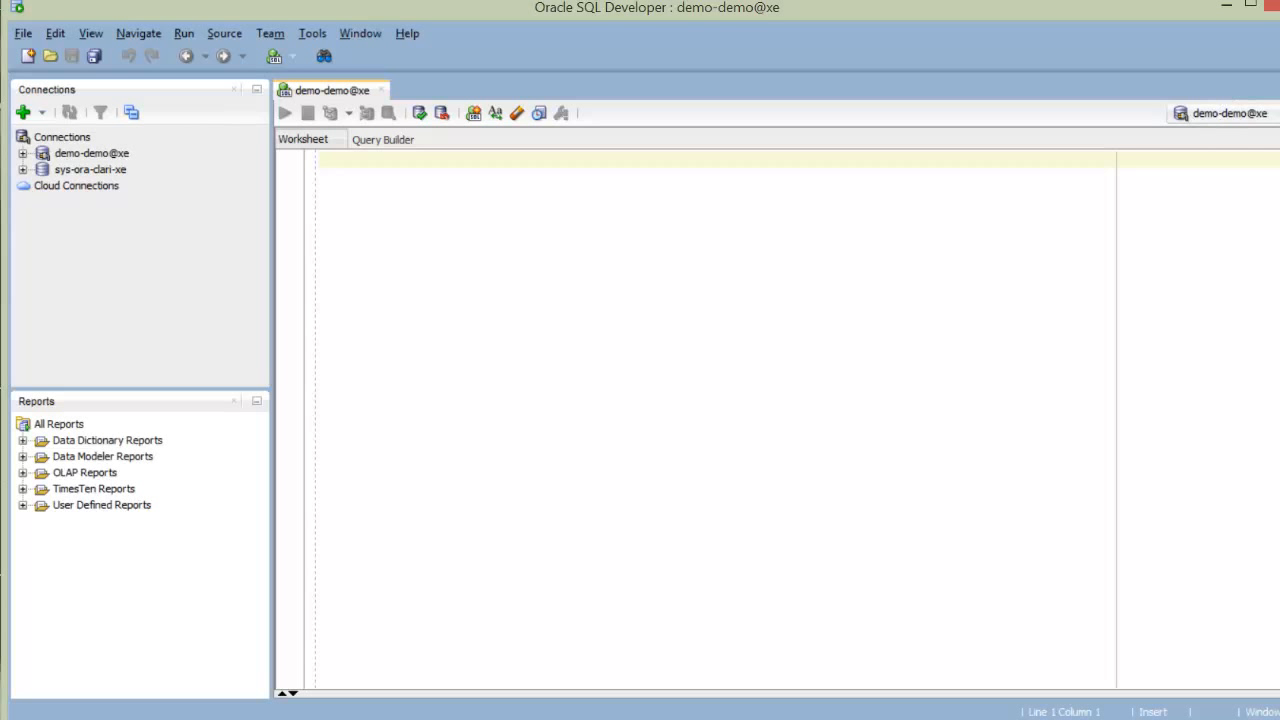
left_click(1220, 113)
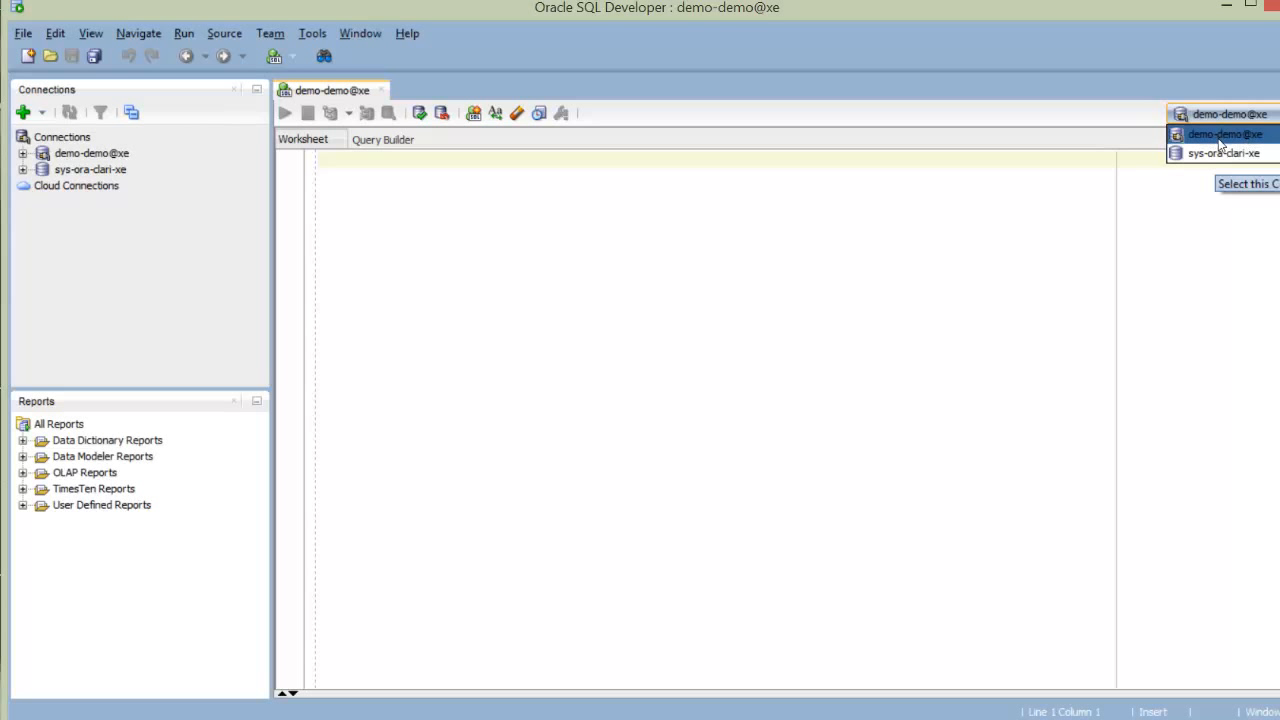
left_click(799, 297)
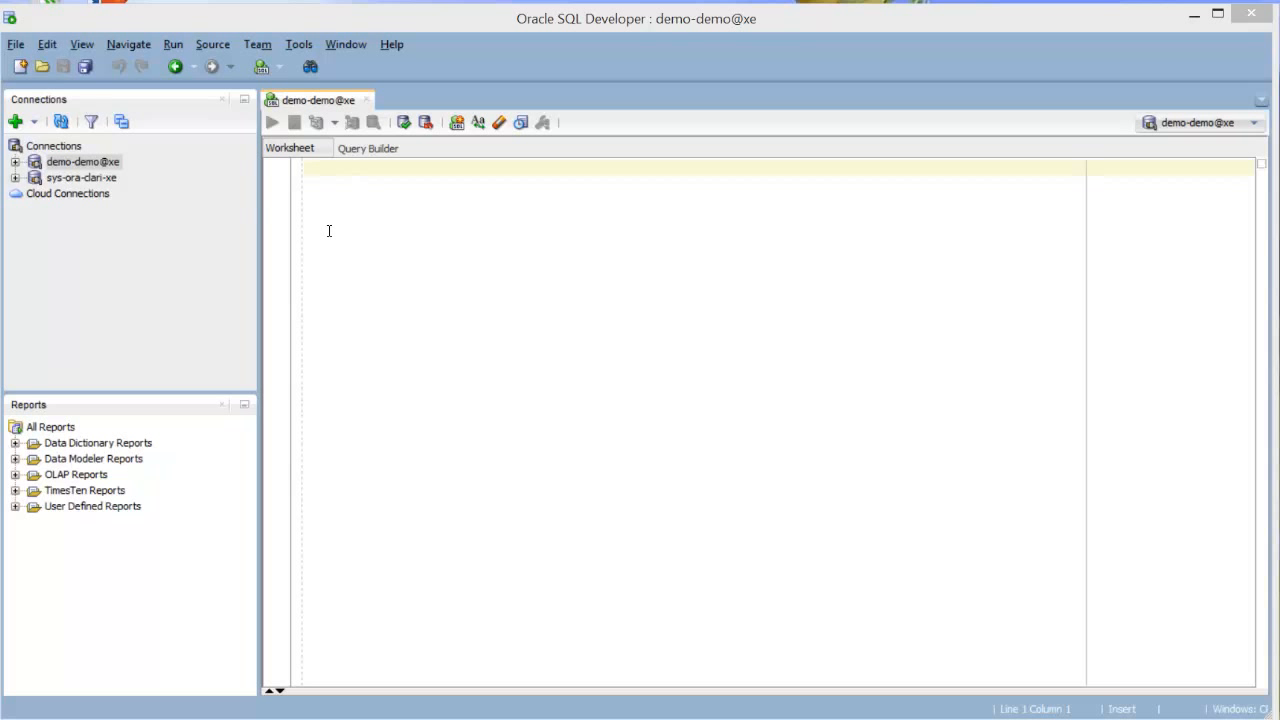
left_click(292, 152)
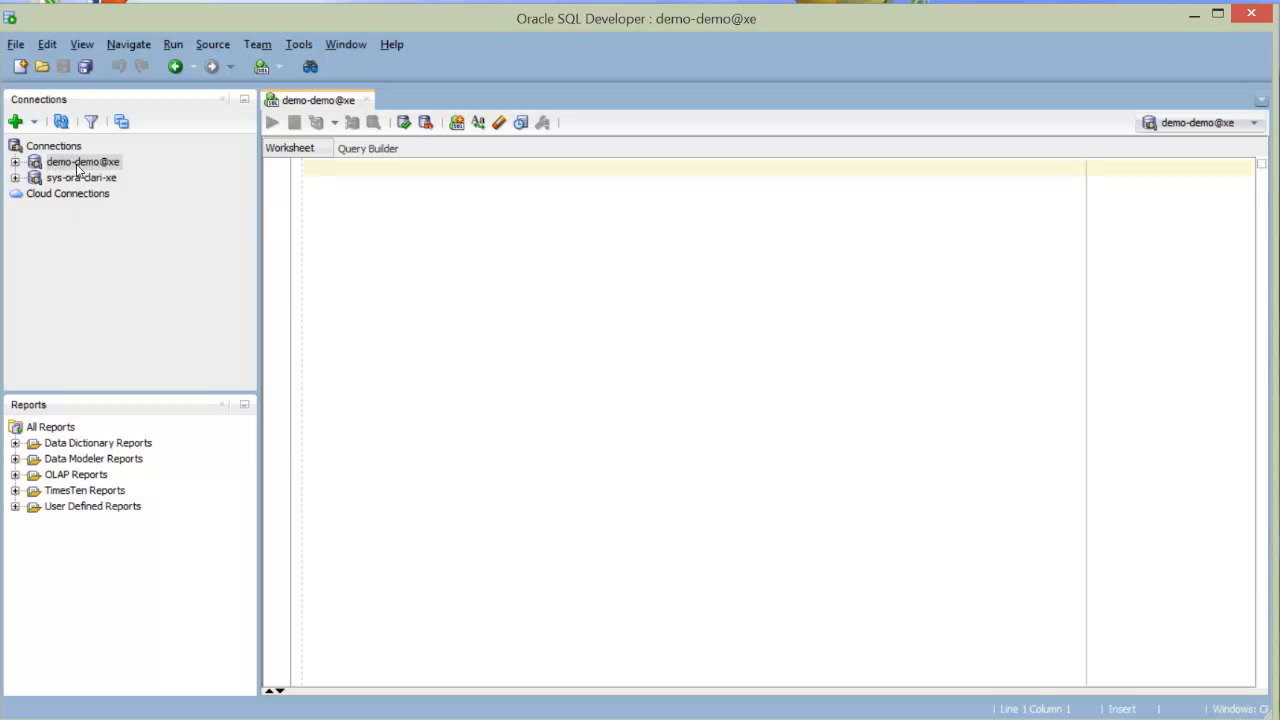
- Expand demo-demo@xe and its Tables (Filtered) folder to reveal EMPLEADOS
left_click(14, 162)
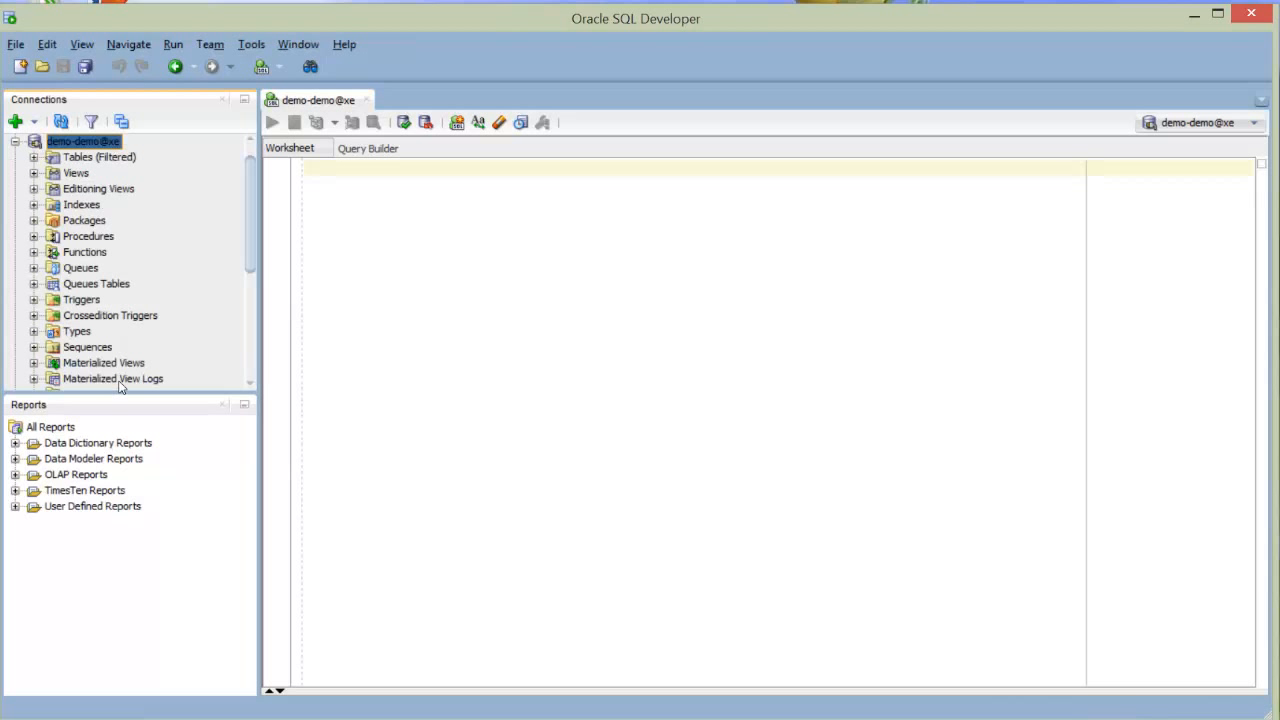
left_click_drag(251, 172, 255, 160)
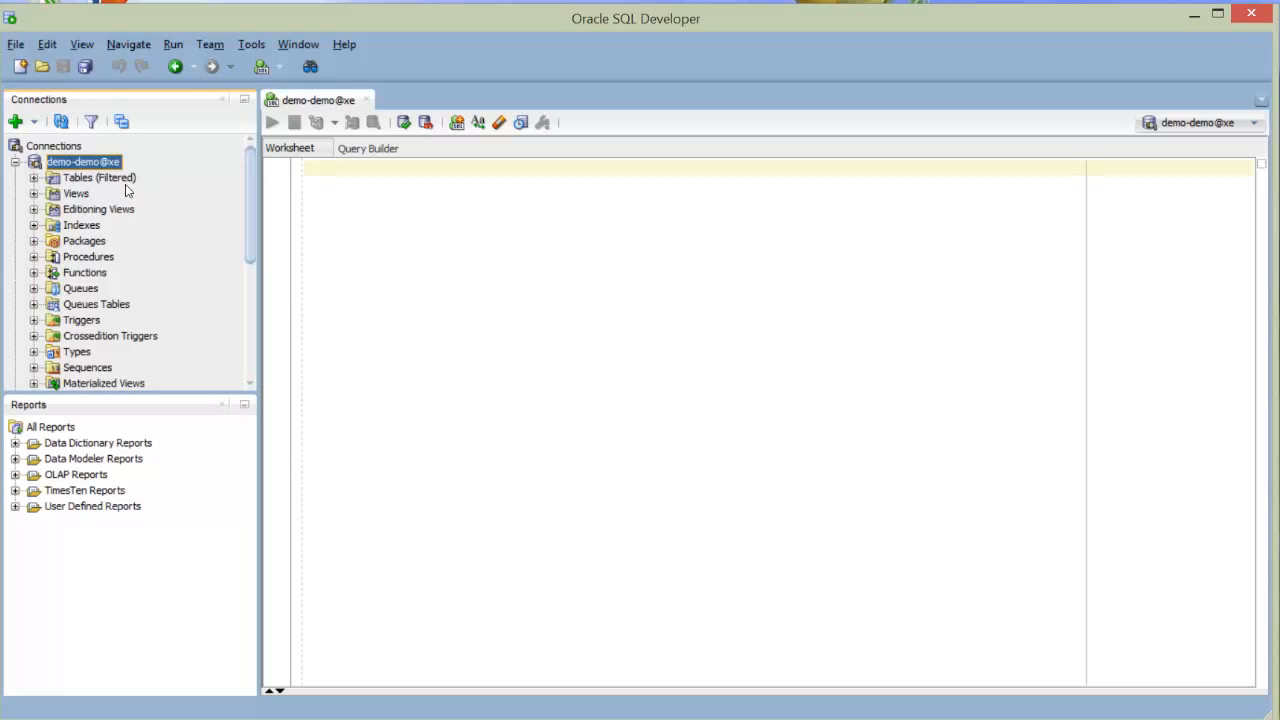
left_click(82, 180)
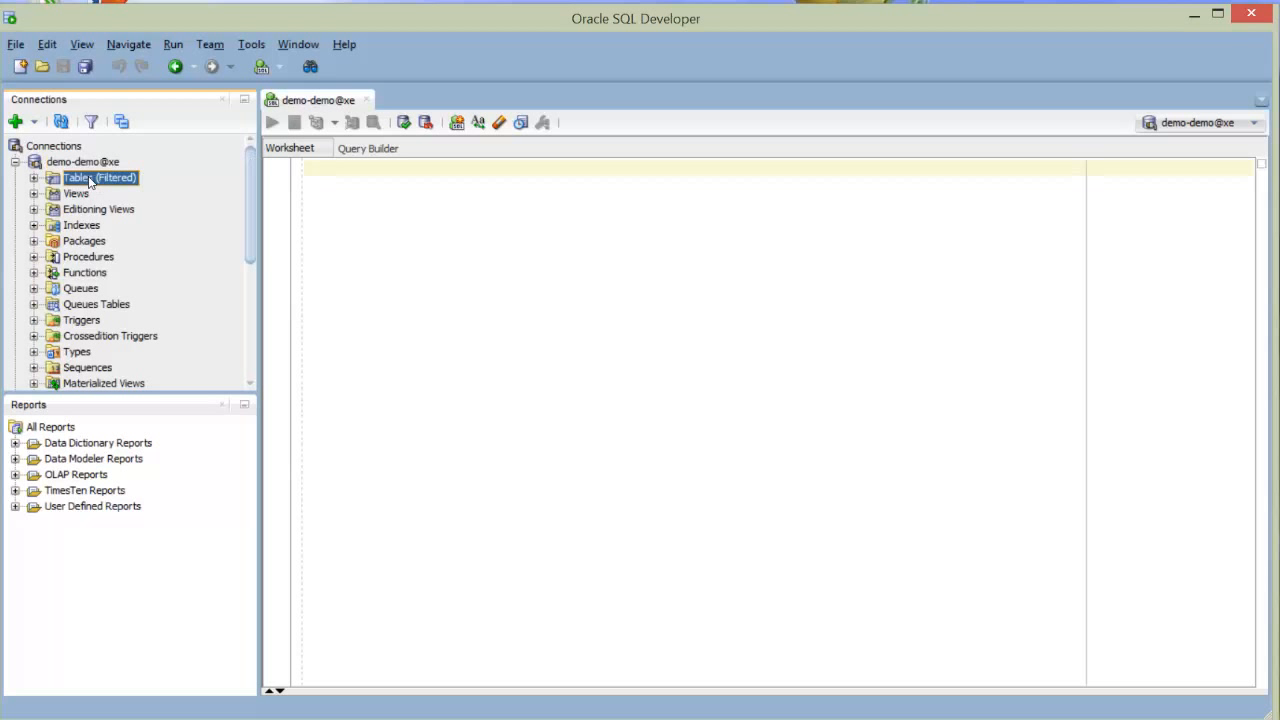
left_click(33, 178)
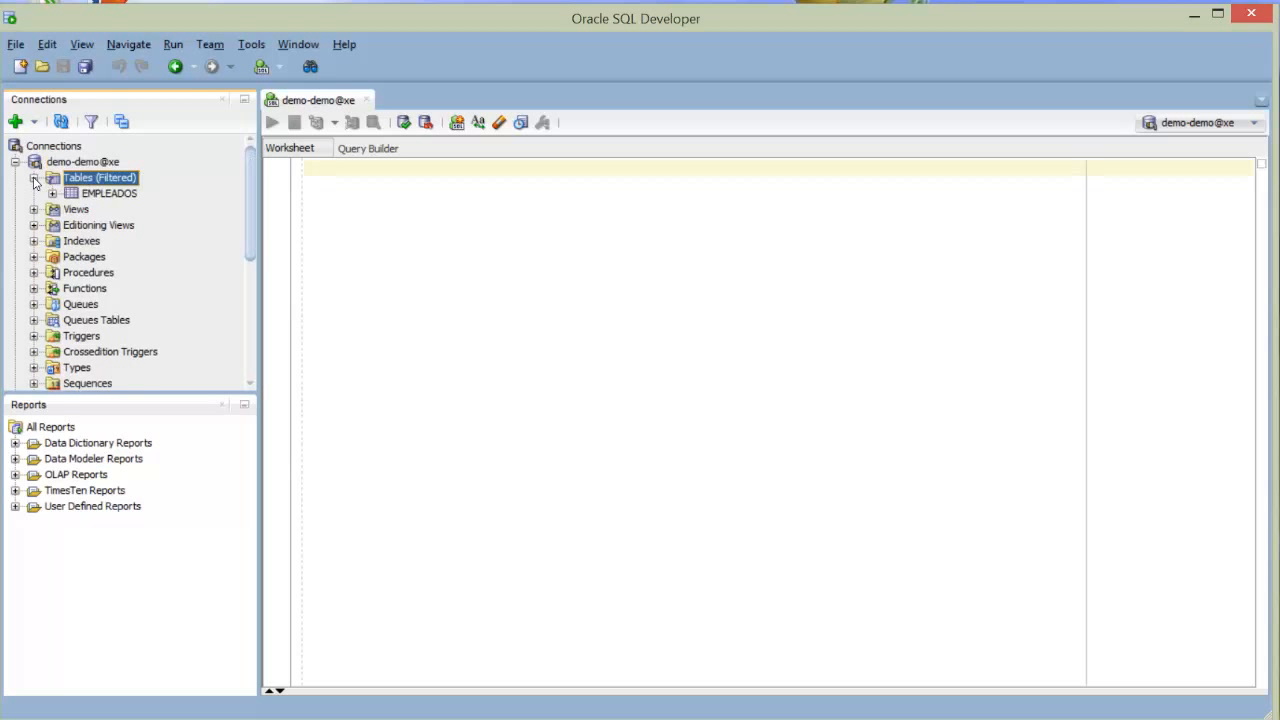
- Open EMPLEADOS and review columns CODIGO NUMBER(4,0), NOMBRE VARCHAR2(20 BYTE) and DEPTO NUMBER(2,0)
left_click(104, 195)
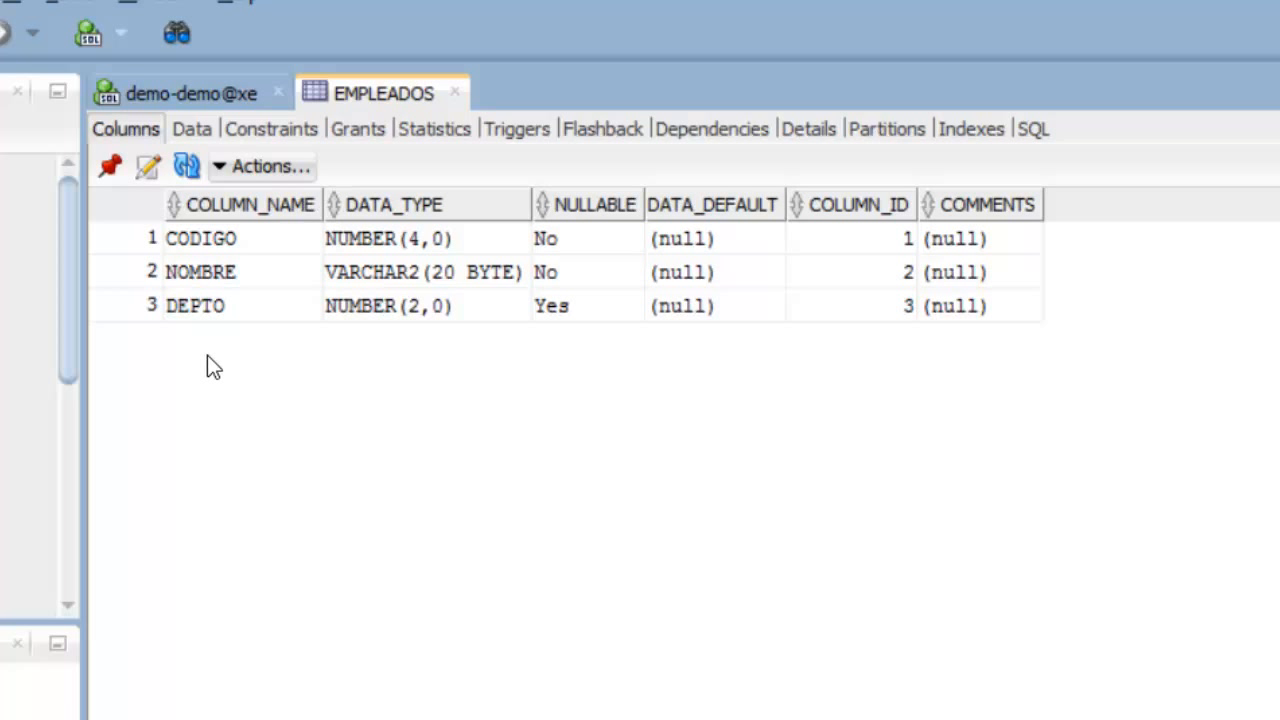
left_click(216, 240)
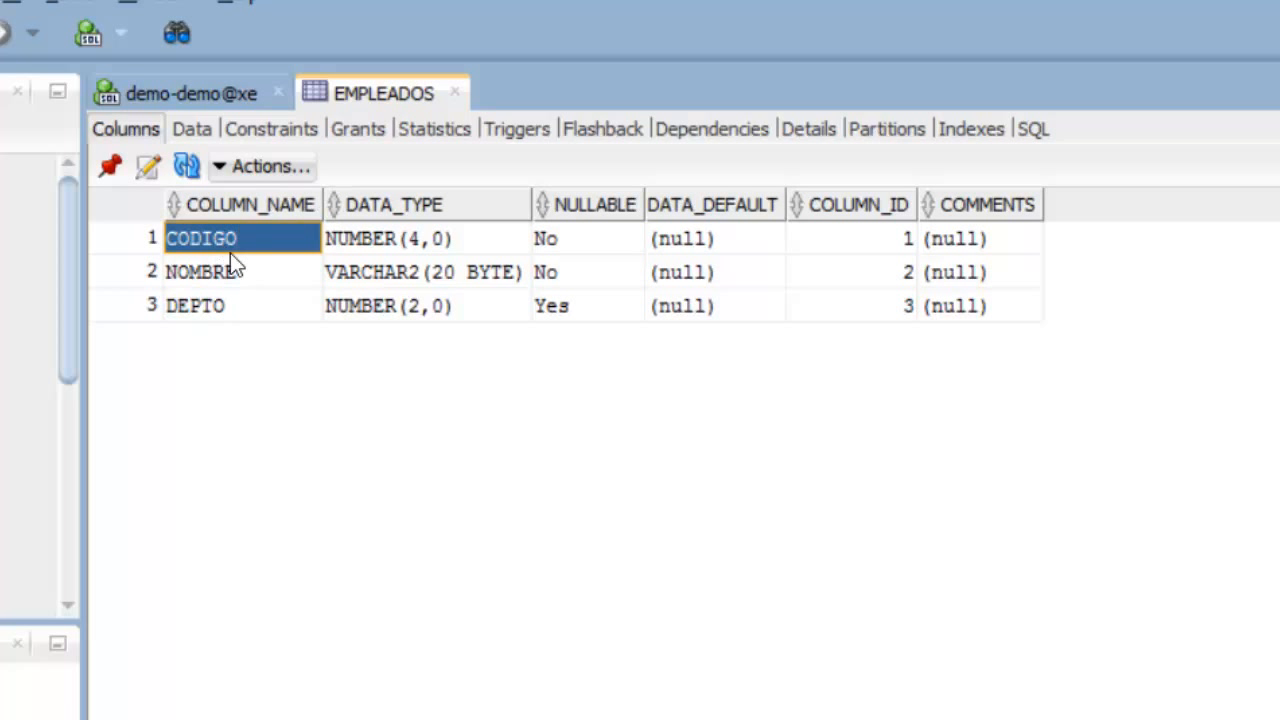
left_click(216, 278)
left_click(218, 312)
left_click(232, 282)
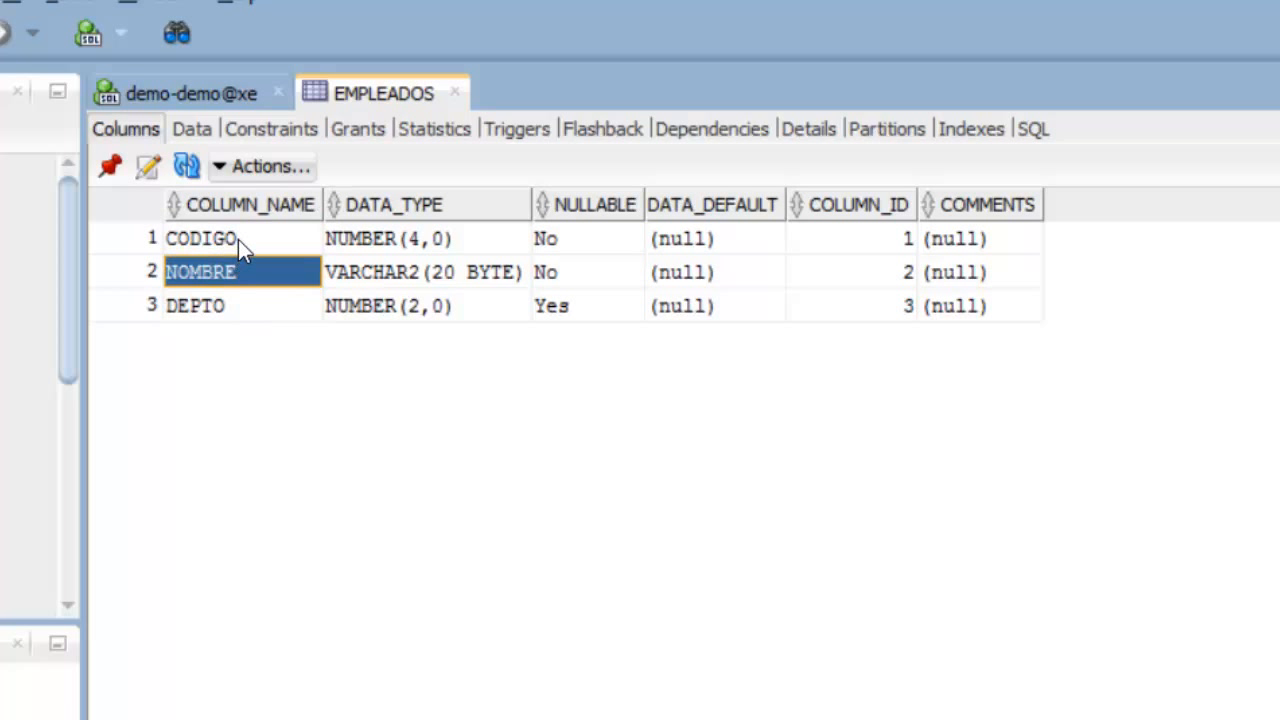
left_click(238, 239)
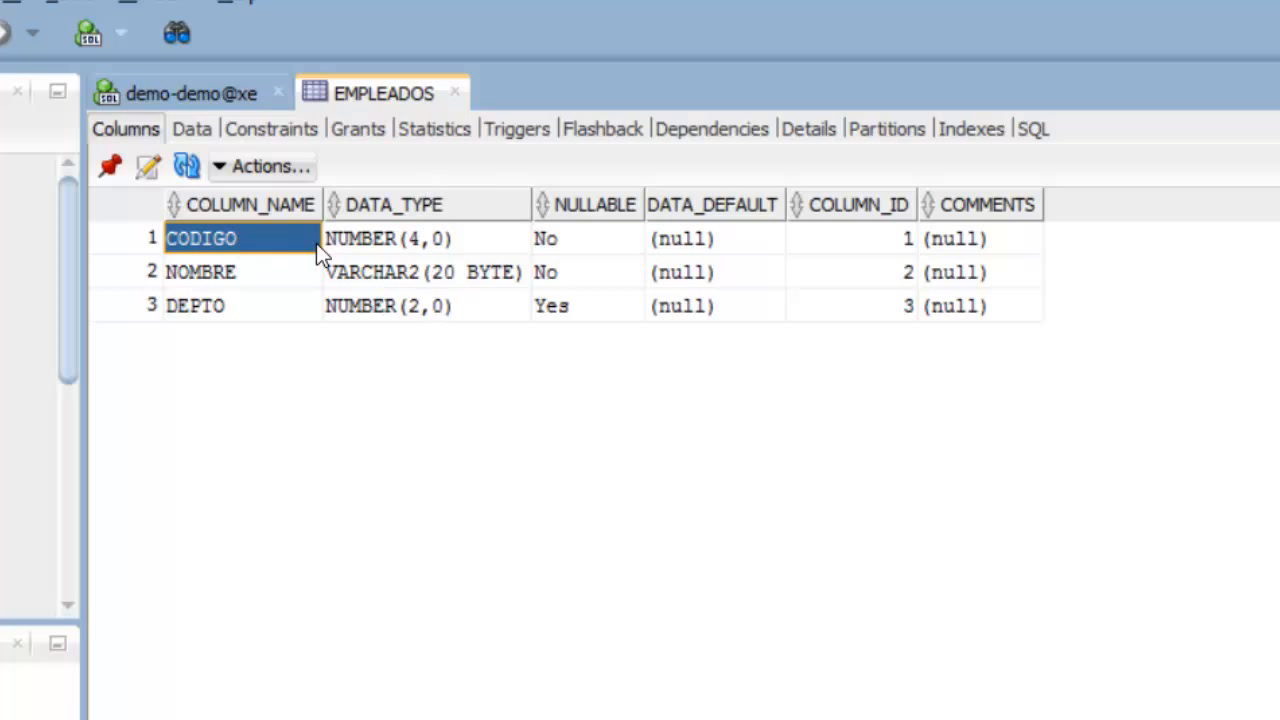
left_click(394, 240)
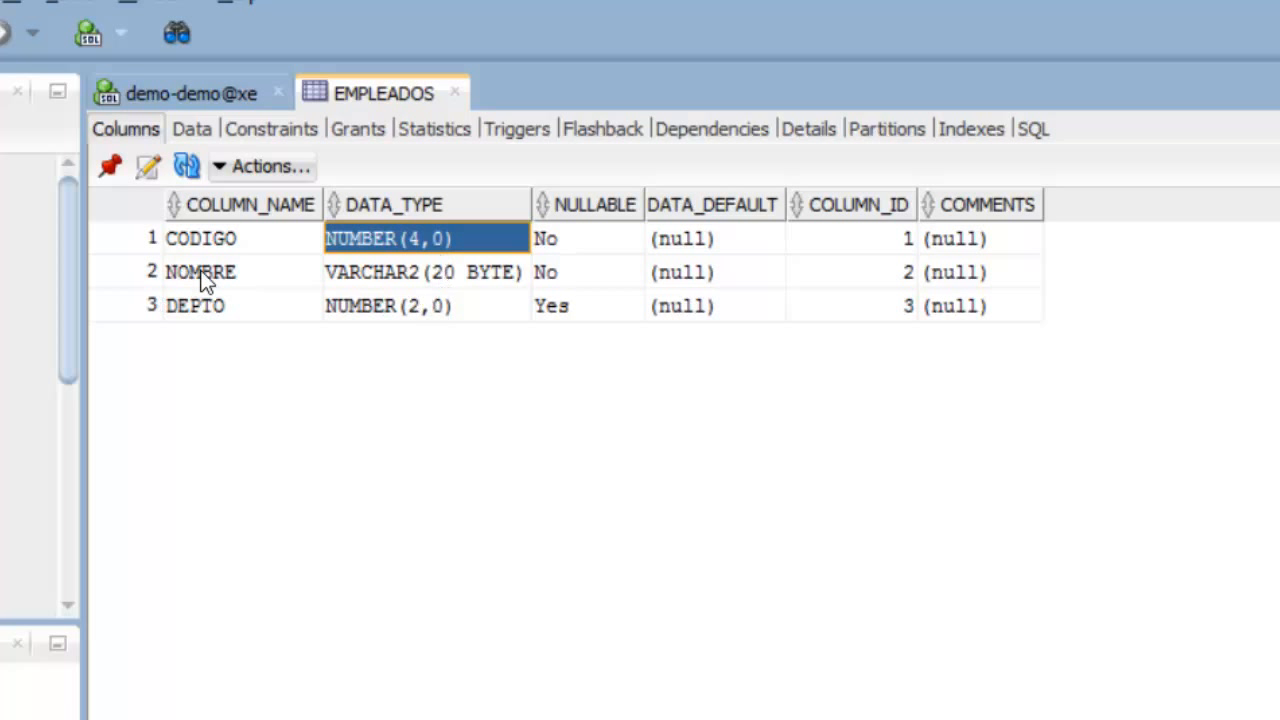
left_click(394, 283)
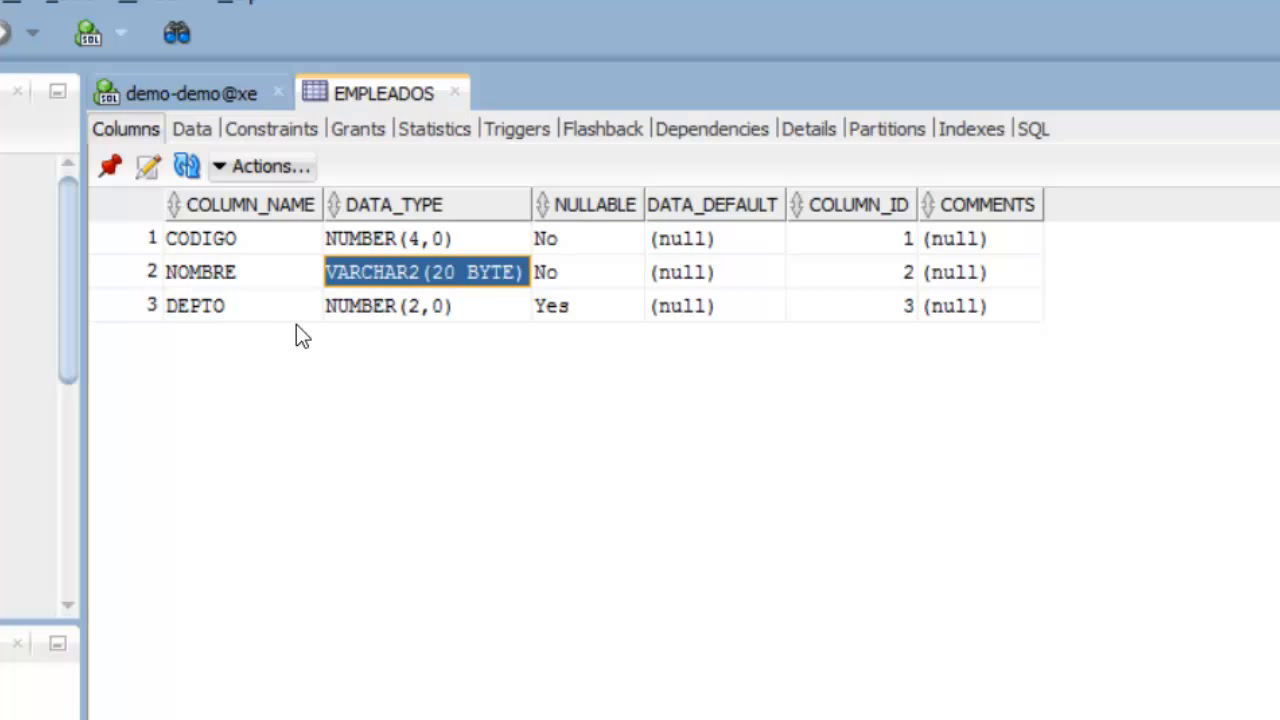
left_click(373, 306)
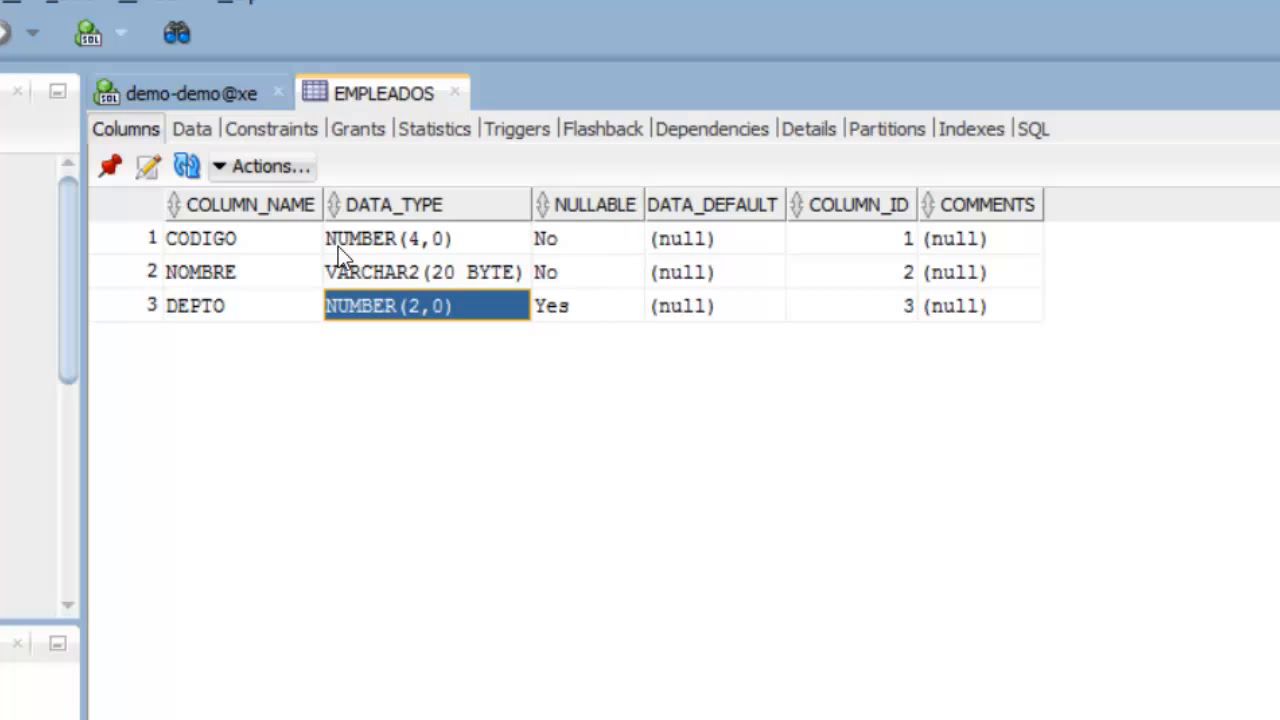
left_click(229, 248)
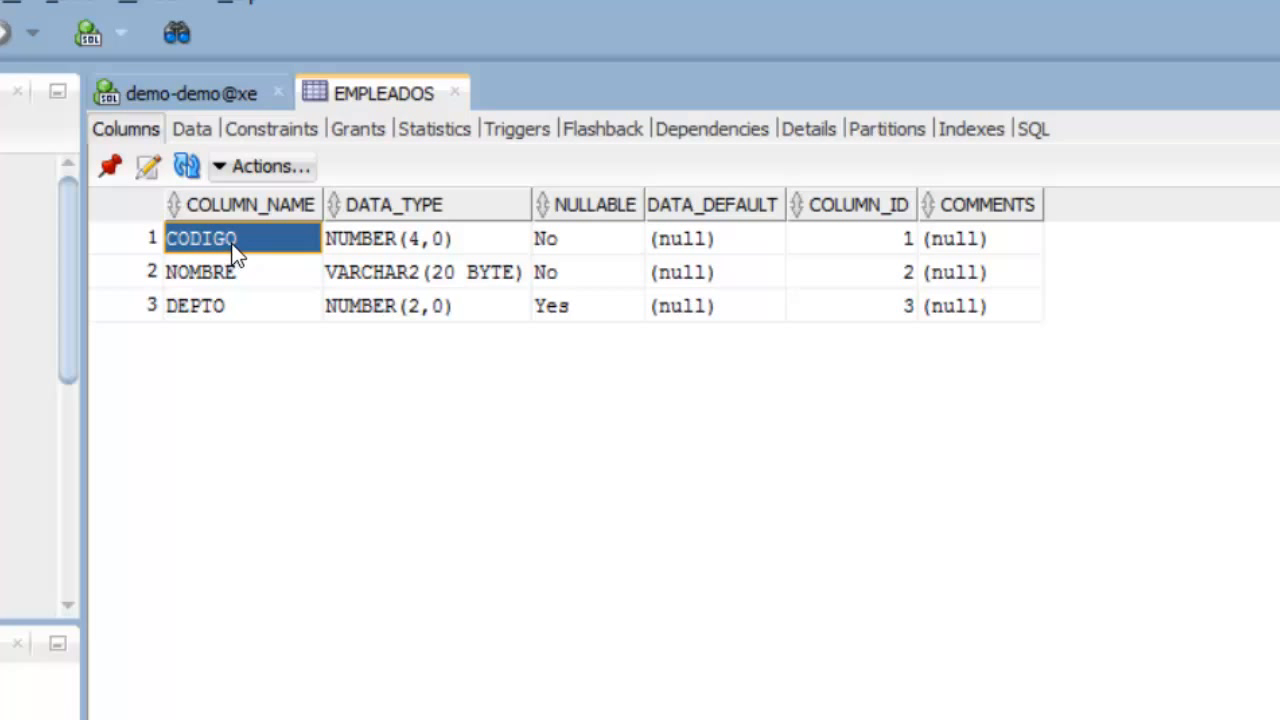
left_click(600, 249)
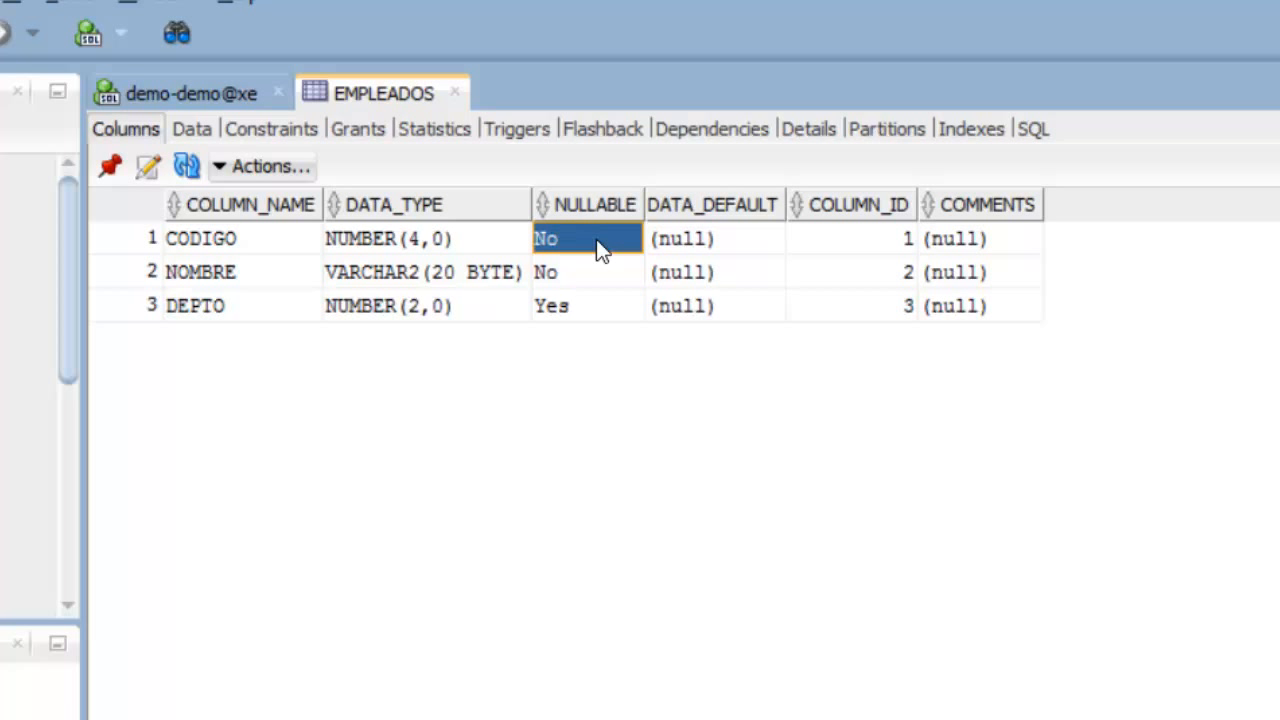
left_click(234, 286)
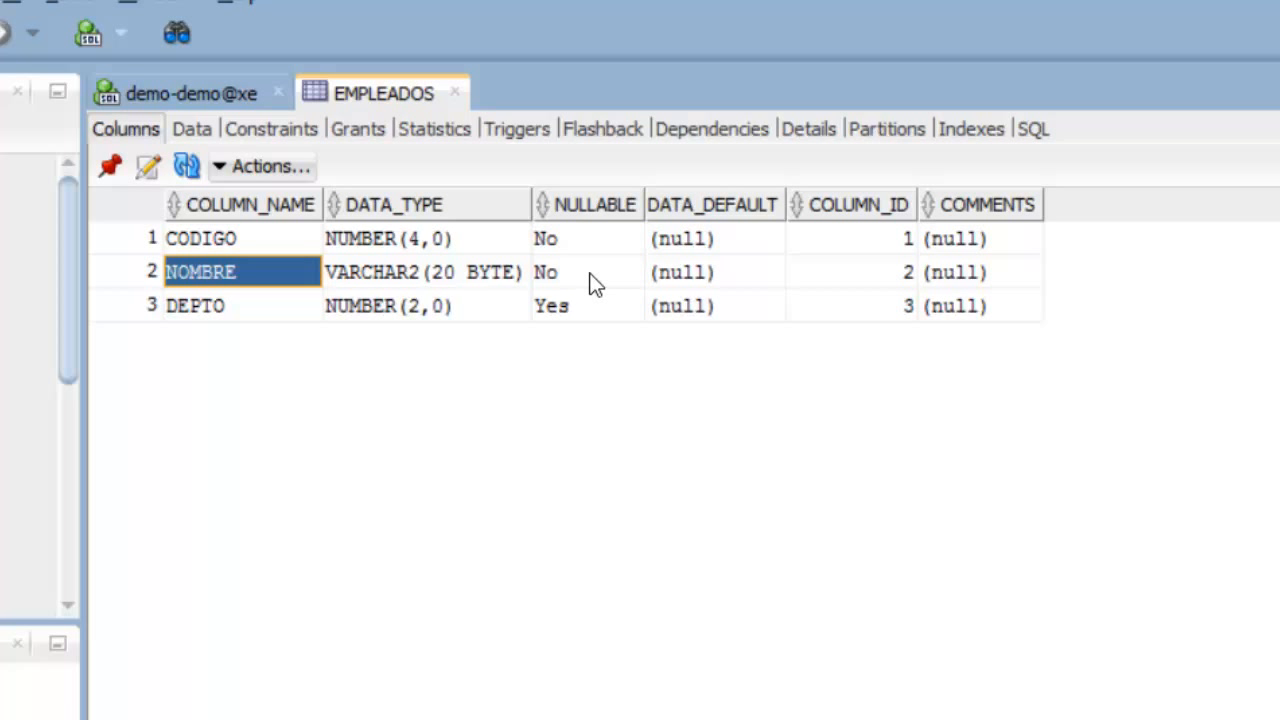
left_click(210, 314)
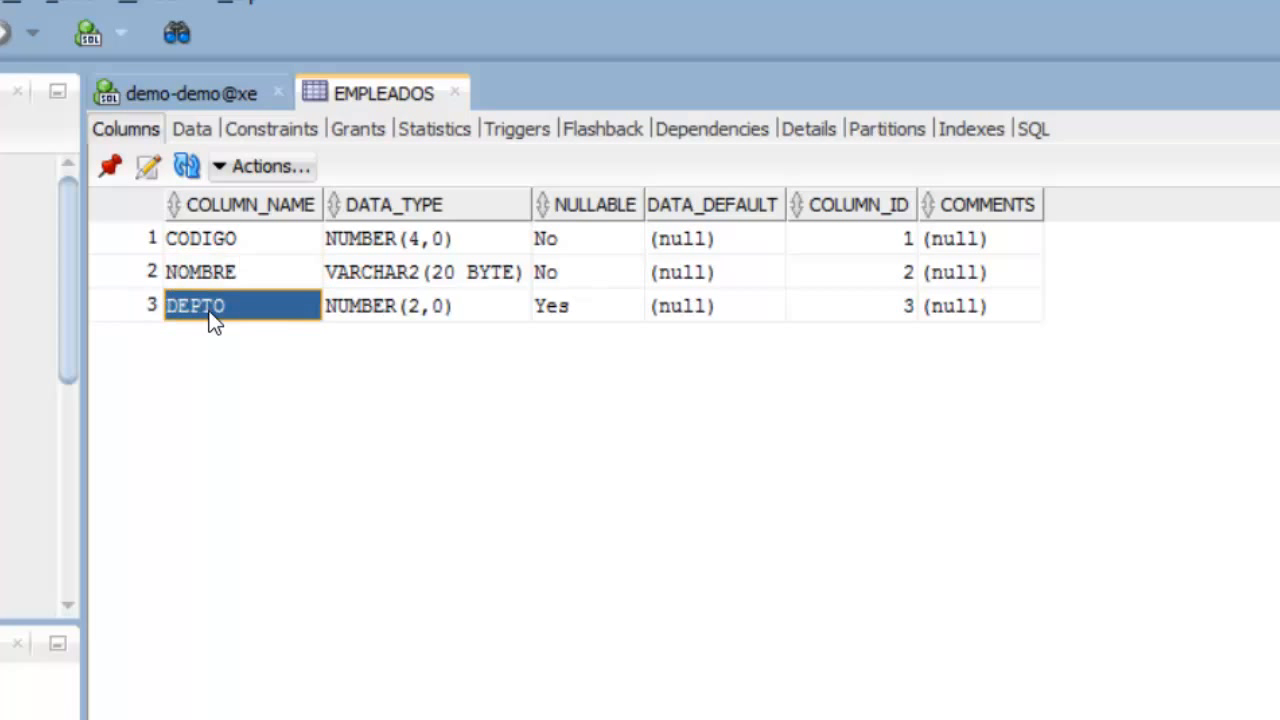
left_click(589, 312)
left_click(611, 250)
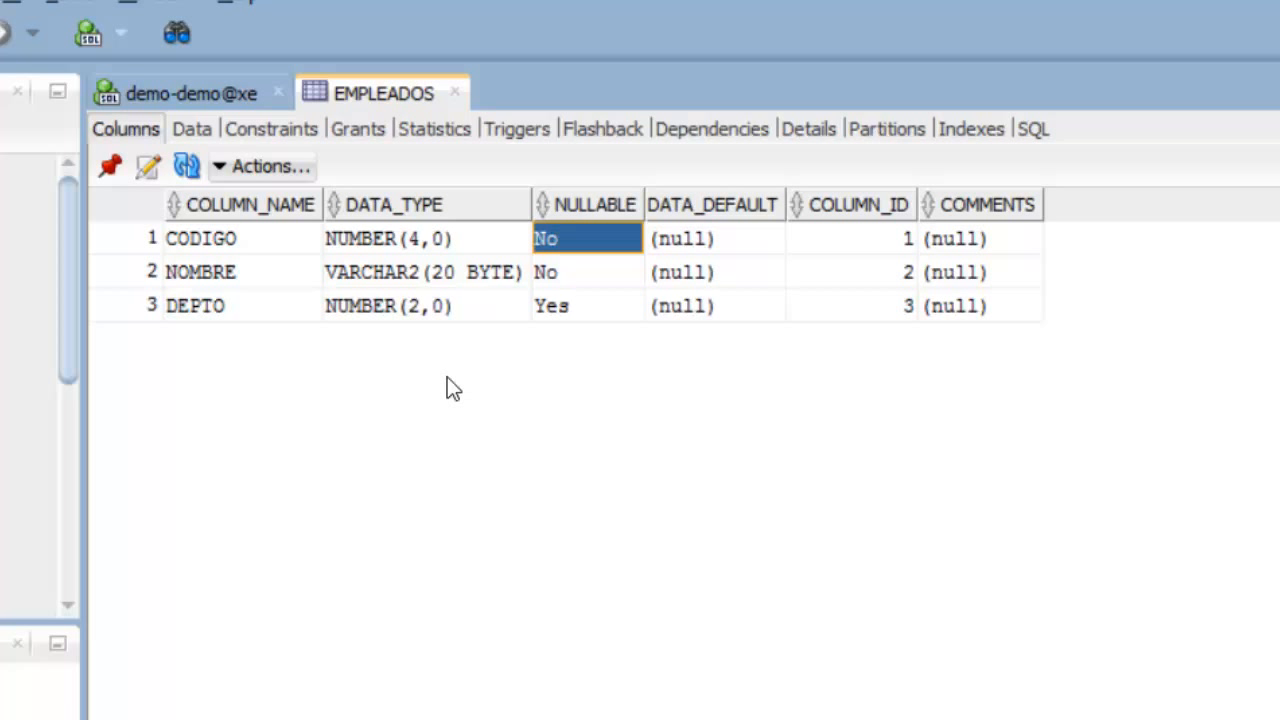
- Show the EMPLEADOS Data tab and highlight all twelve CODIGO, NOMBRE and DEPTO values
left_click(189, 132)
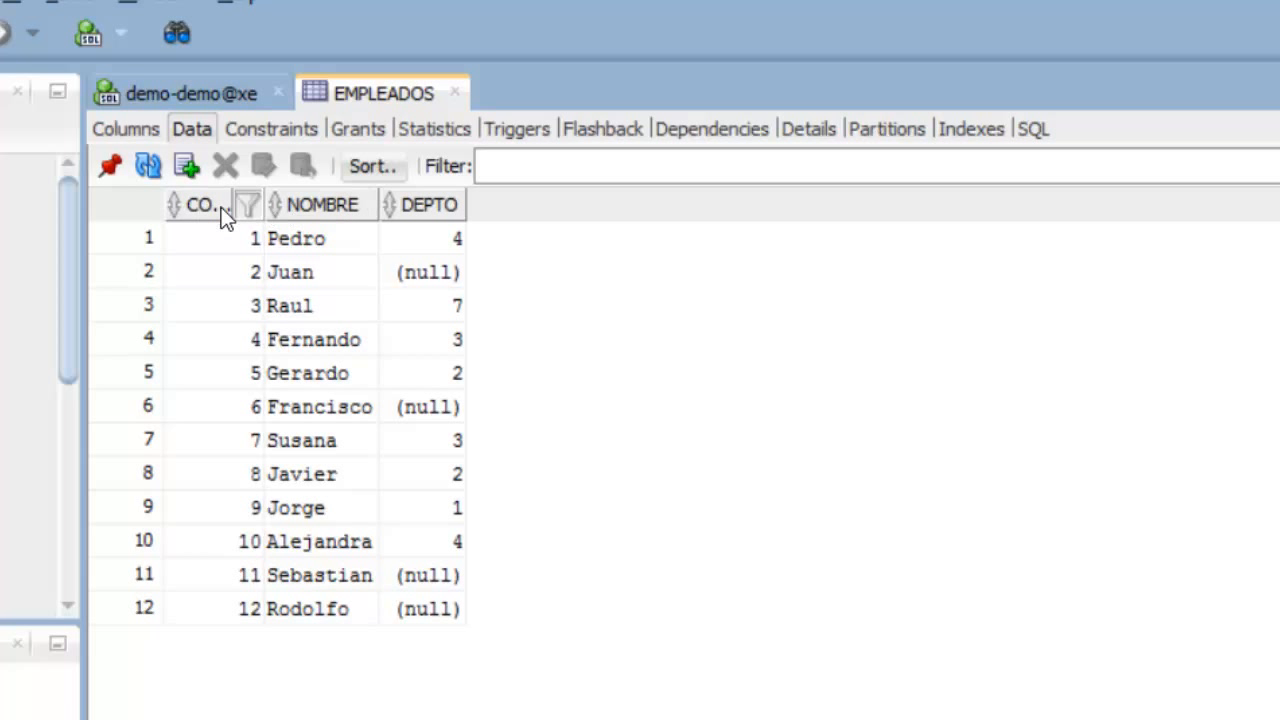
left_click_drag(214, 232, 213, 598)
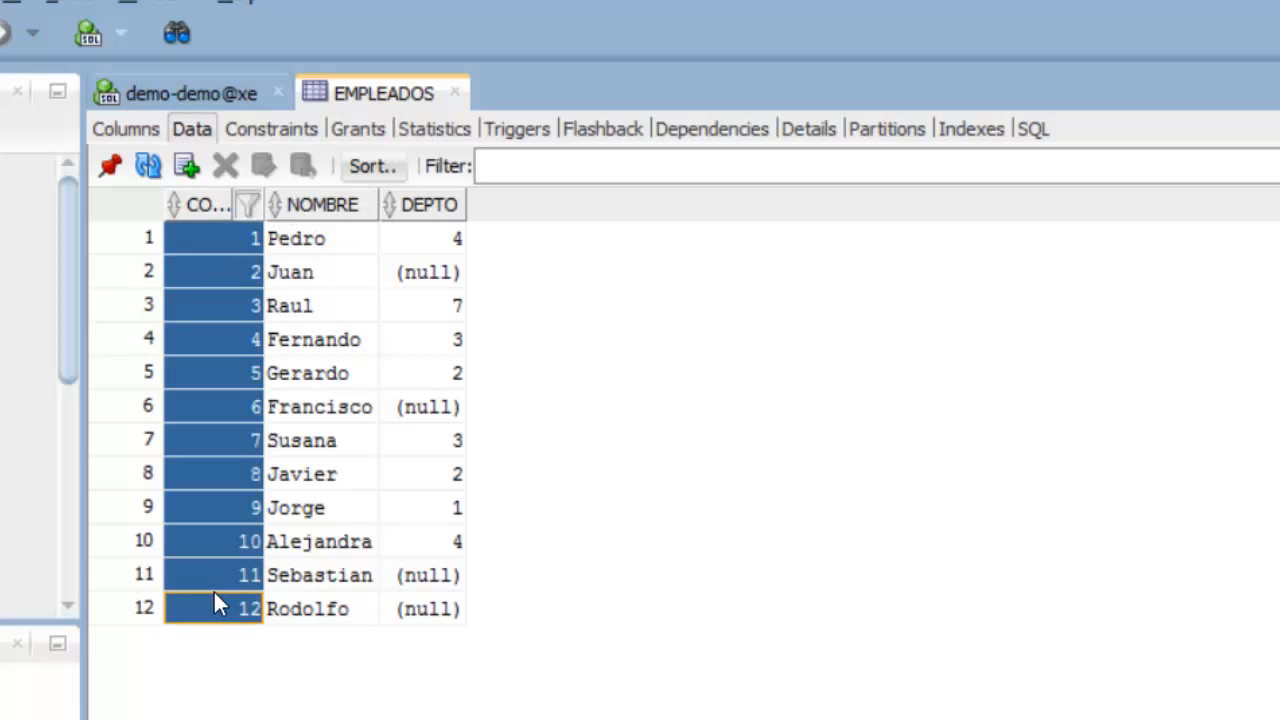
left_click(341, 250)
left_click_drag(341, 250, 340, 632)
left_click_drag(421, 238, 421, 508)
left_click_drag(421, 577, 437, 709)
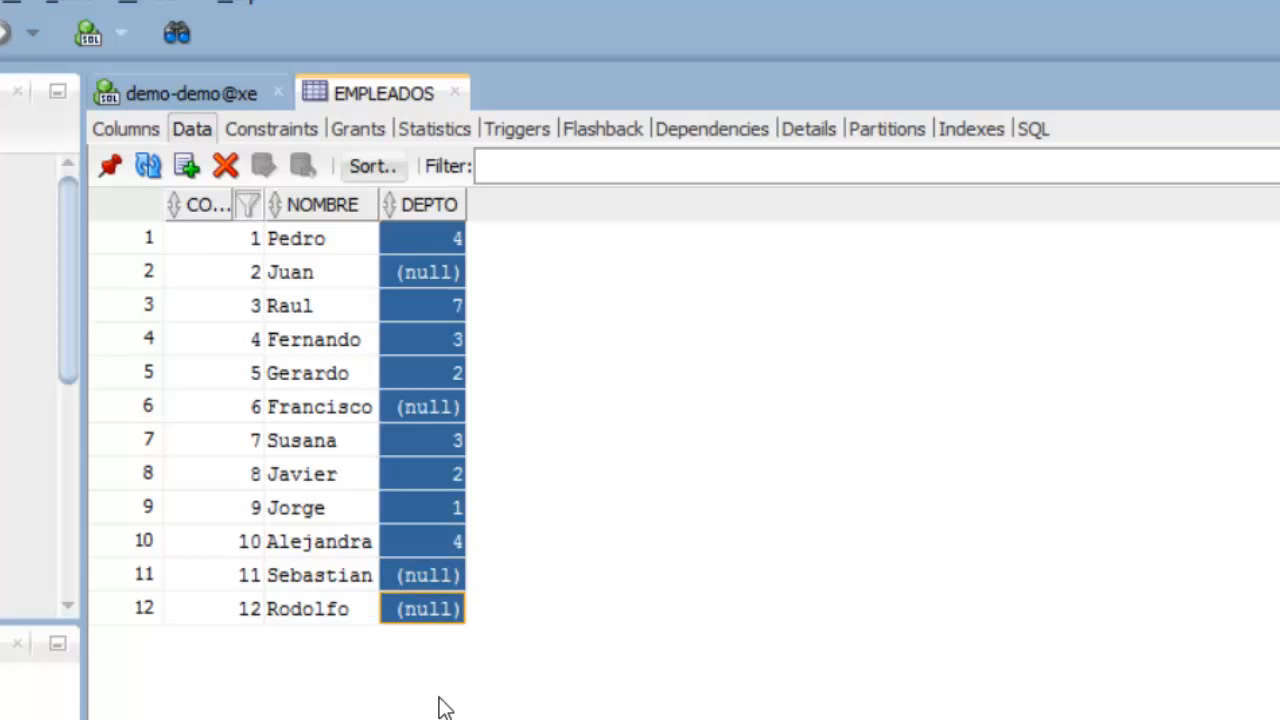
- Point out the employees with a null DEPTO, contrasting them with a department 4 value
left_click(446, 240)
left_click(444, 271)
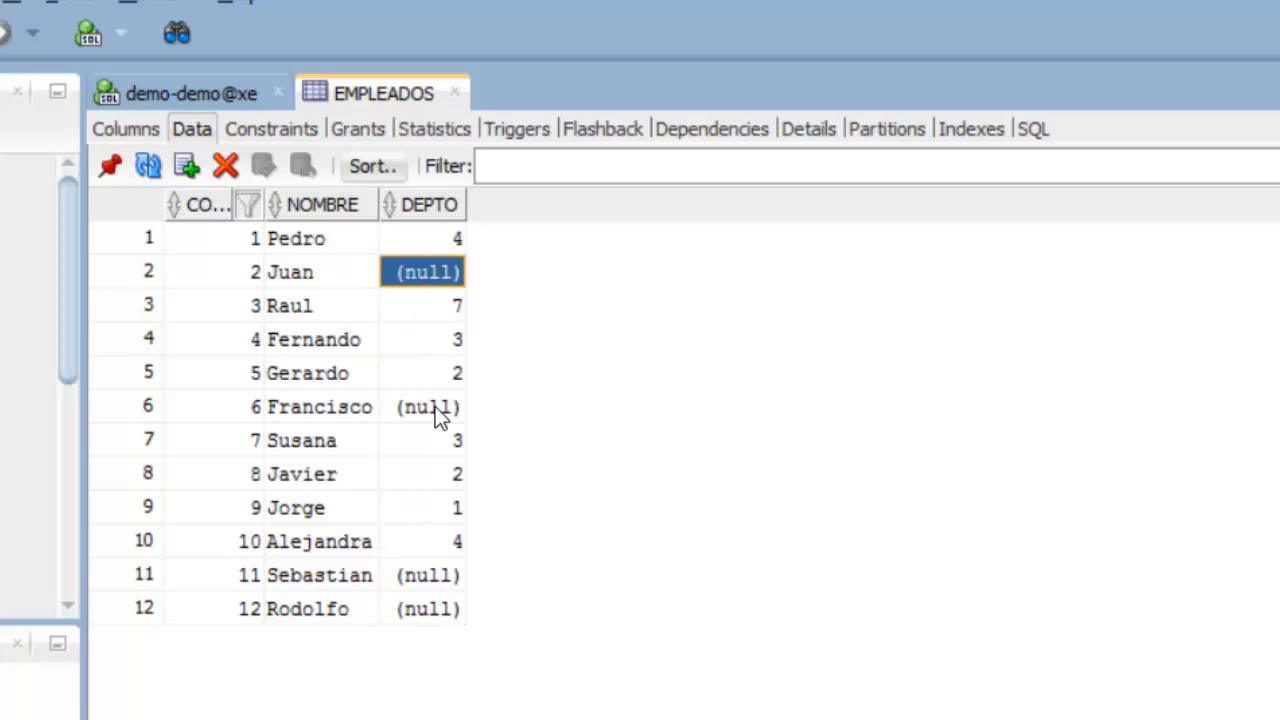
left_click(428, 412)
left_click(439, 576)
left_click(436, 279)
left_click(438, 318)
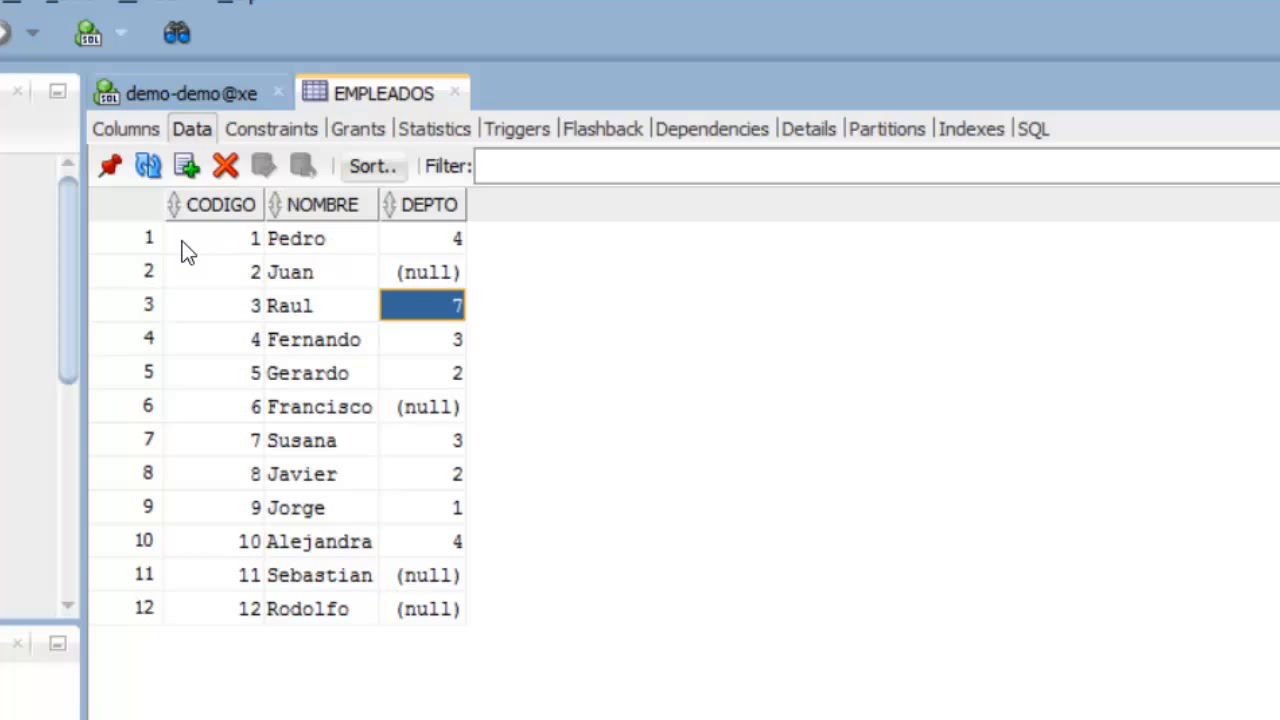
left_click(125, 243)
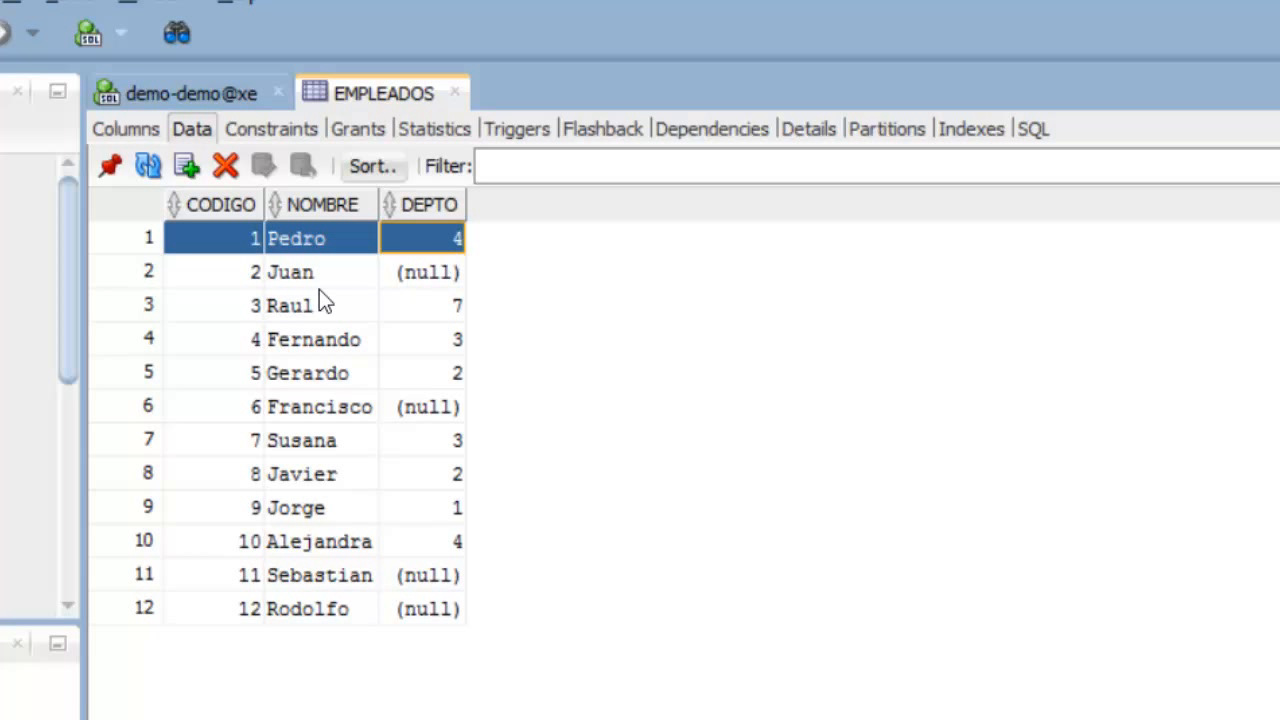
left_click(121, 374)
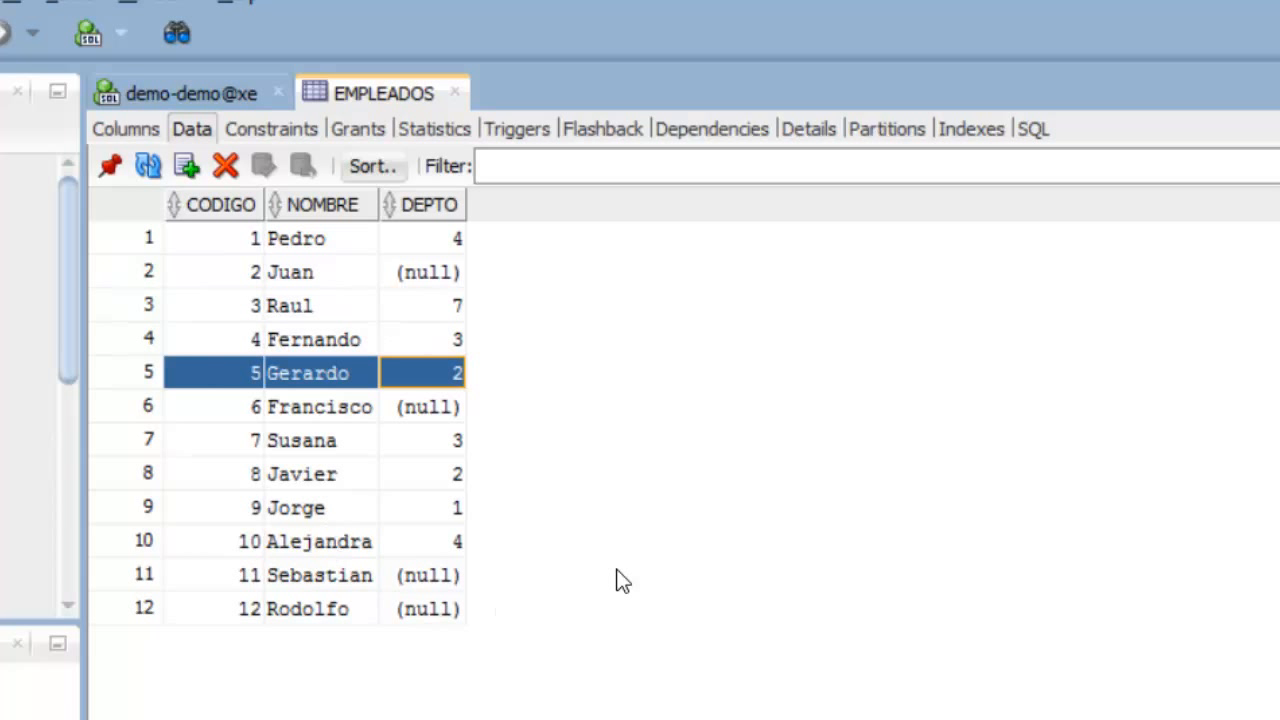
left_click(210, 204)
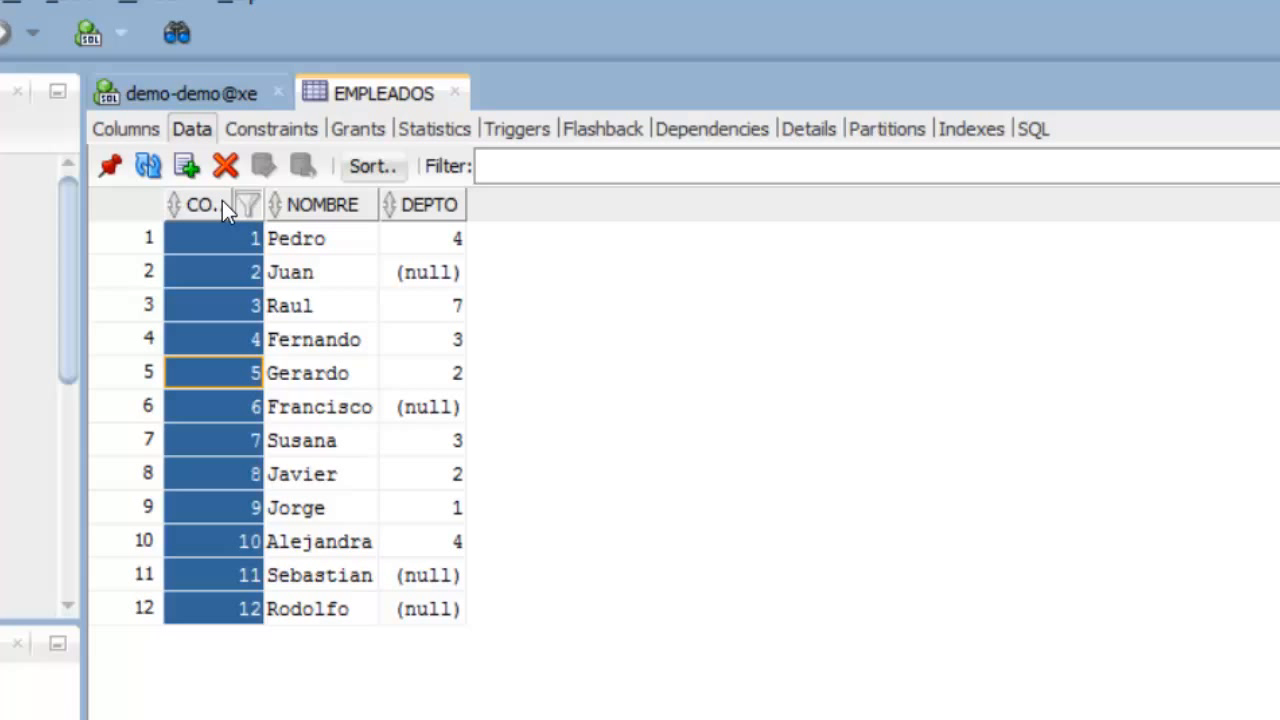
left_click(328, 215)
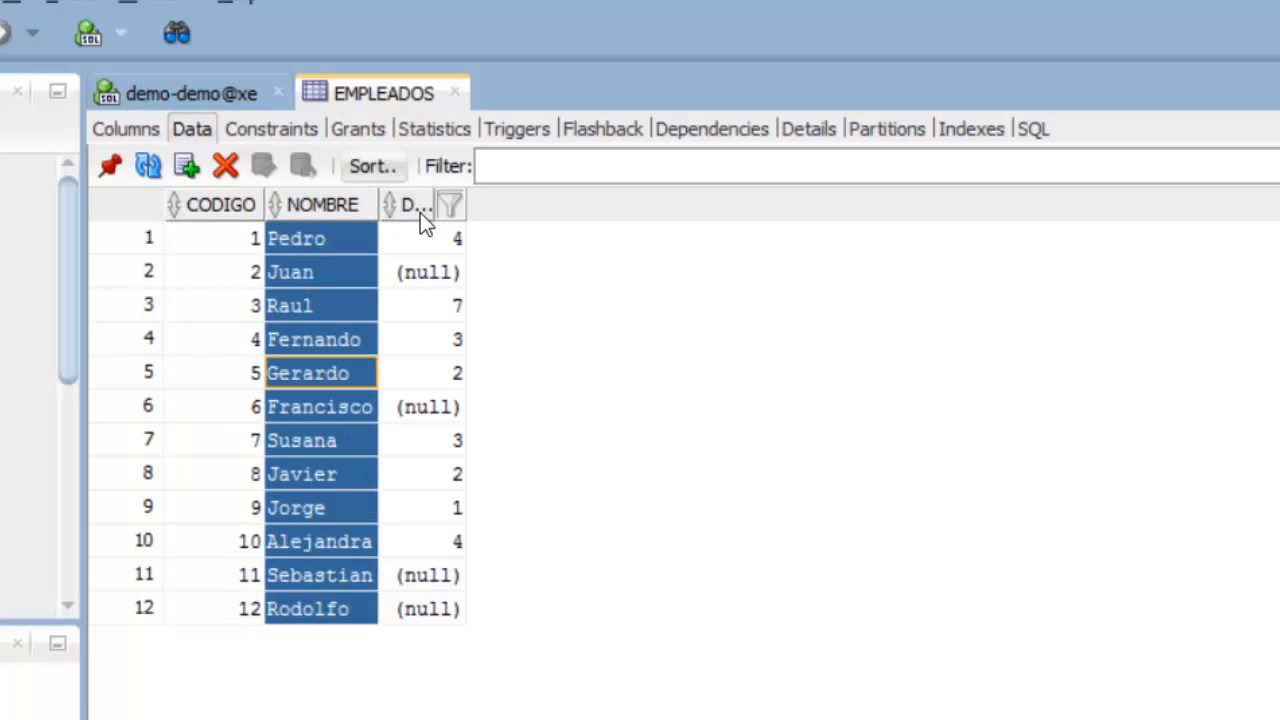